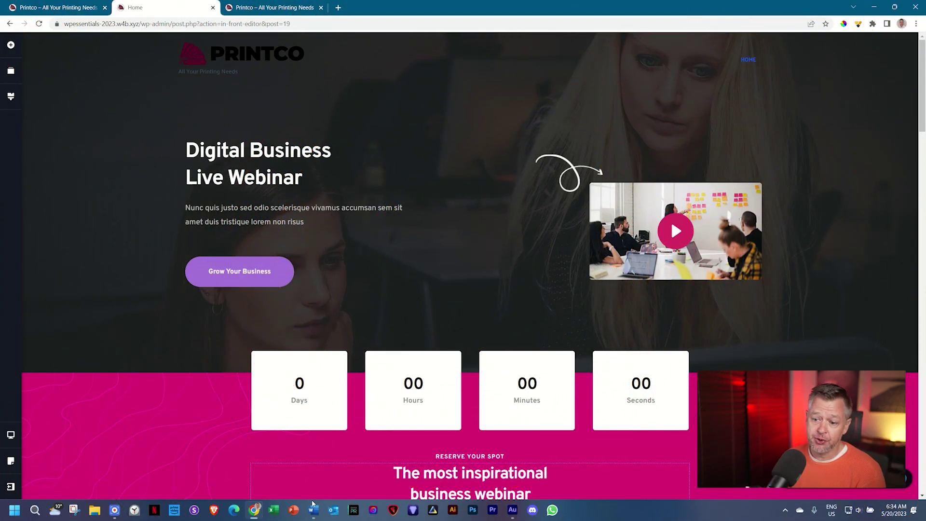
# Switch to the Printer Company Word document with the Palanquin fonts and FFC707/560224 colours
pyautogui.hotkey('alt', 'Tab')
# Check the Yellow FFC707 entry in the brand Colours table, then return to the Brizy editor
pyautogui.scroll(-3, 463, 322)
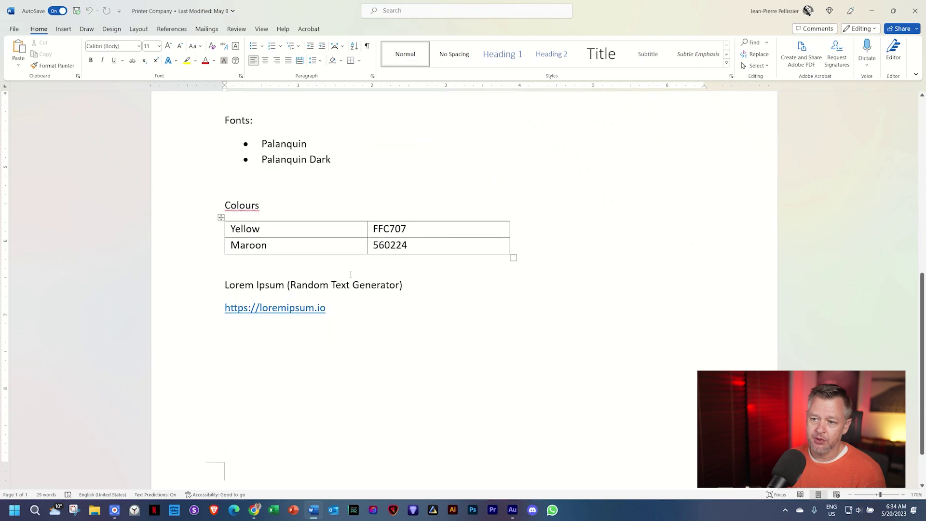
pyautogui.click(302, 236)
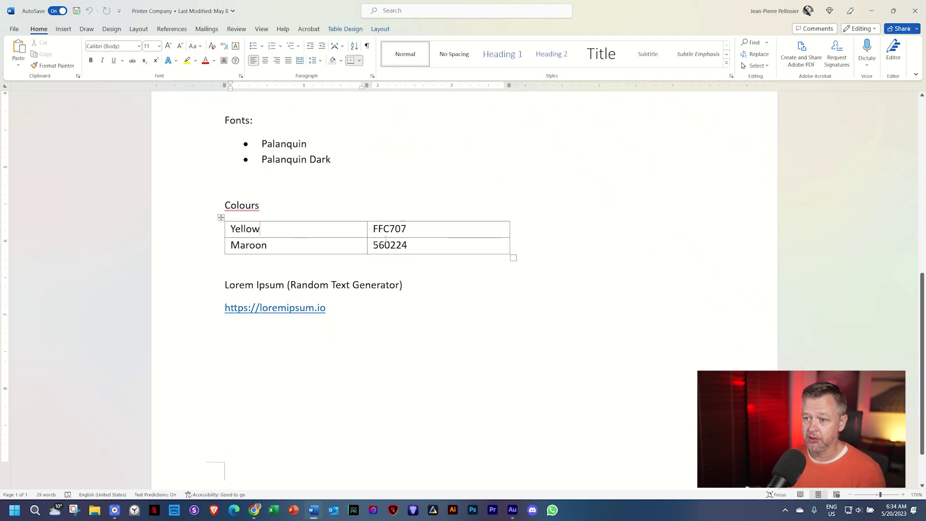
pyautogui.hotkey('alt', 'Tab')
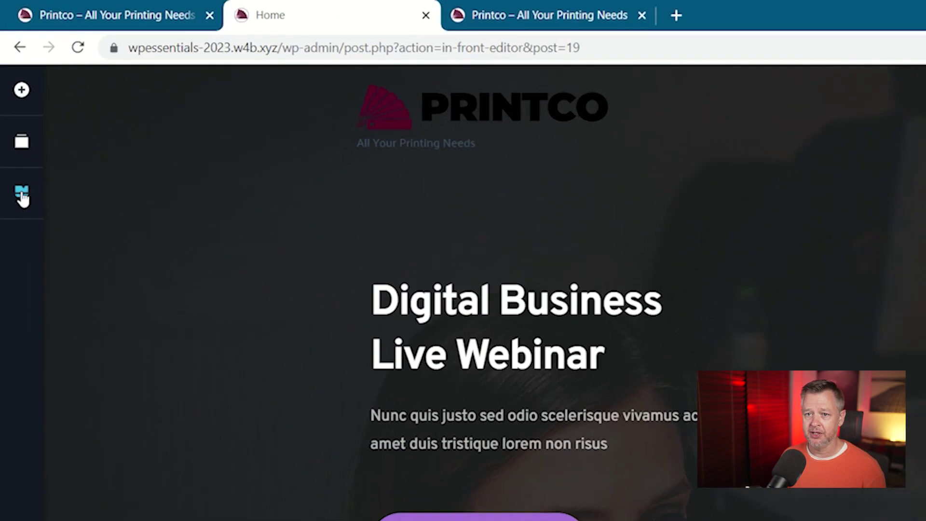
# Open the global Styling panel and its Current Style preset list, currently Overpass
pyautogui.click(22, 197)
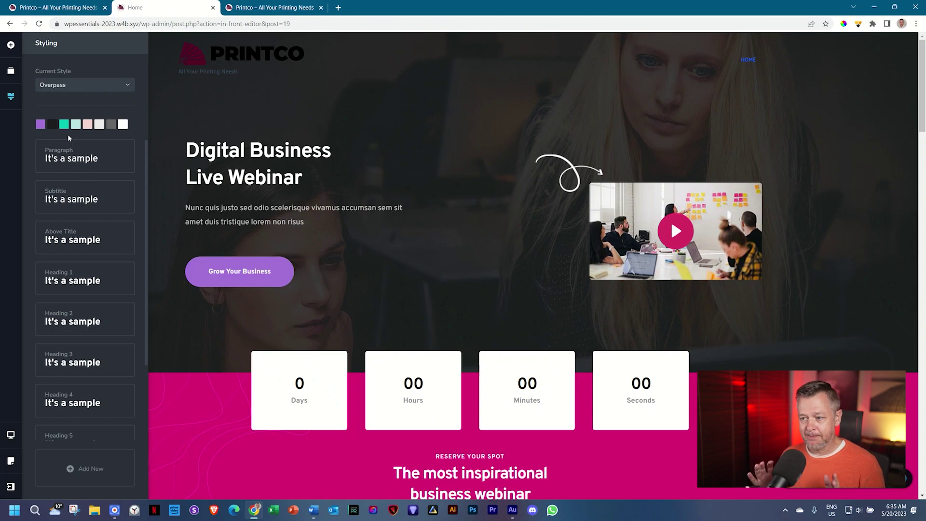
pyautogui.click(50, 86)
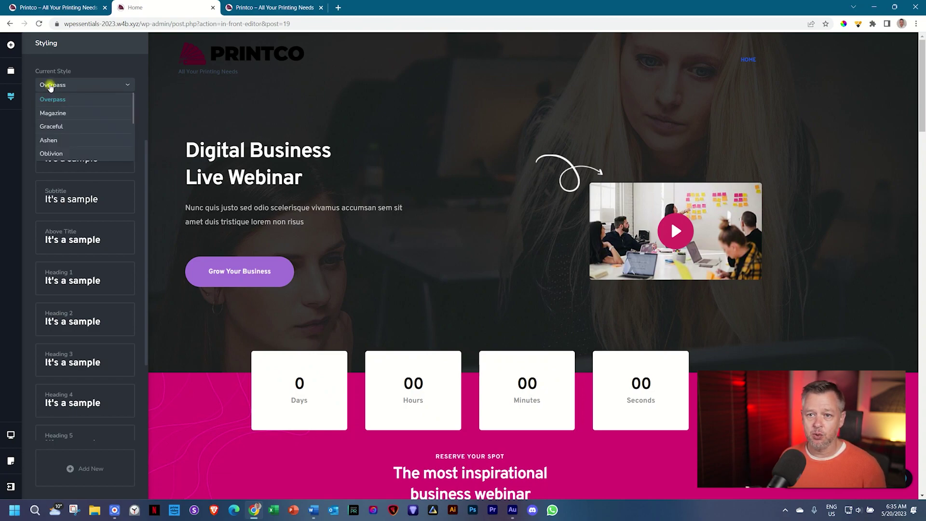
pyautogui.click(50, 86)
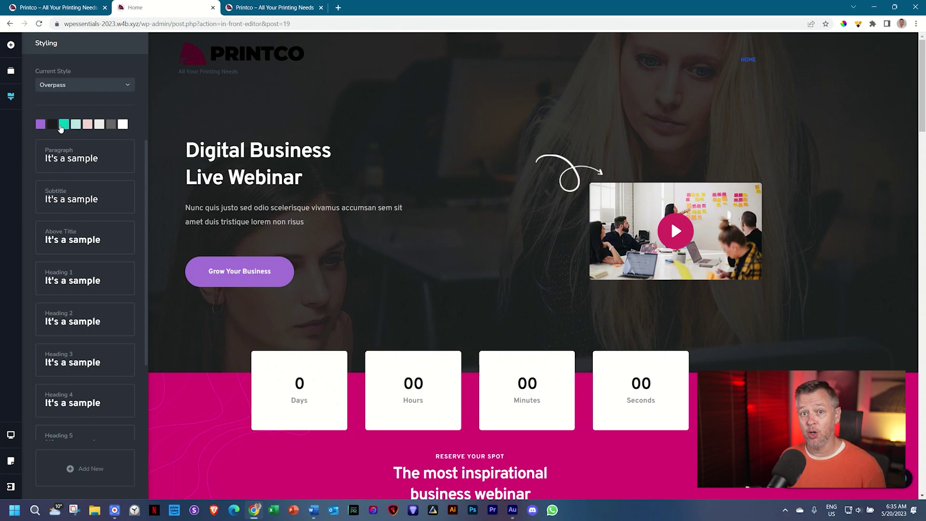
pyautogui.click(118, 86)
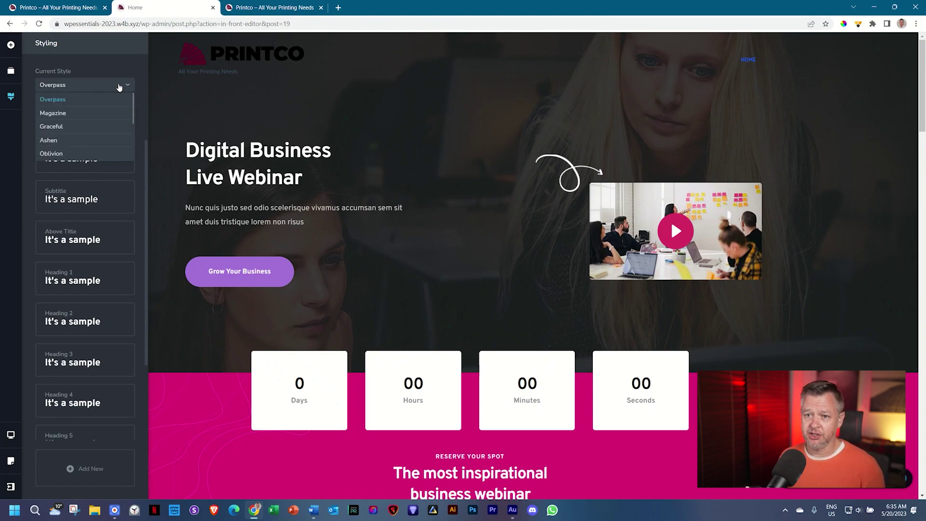
pyautogui.click(56, 113)
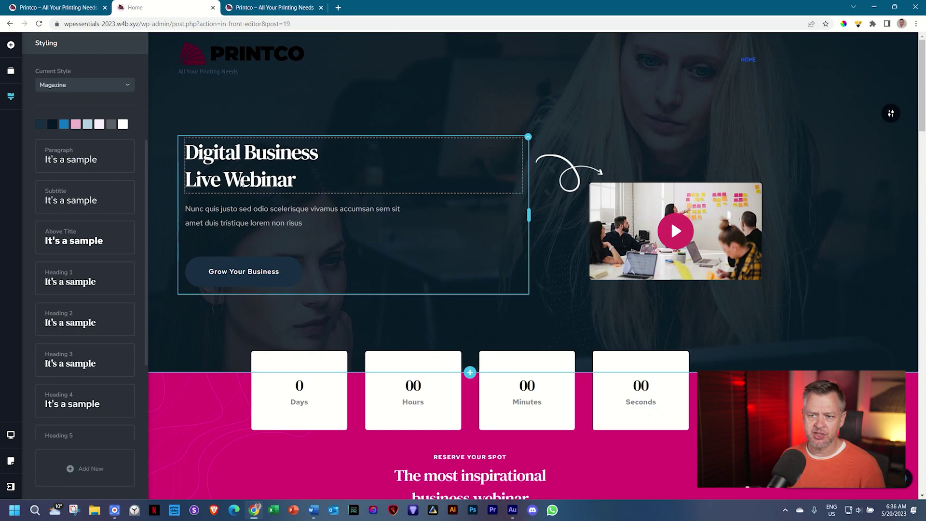
pyautogui.scroll(-10, 241, 181)
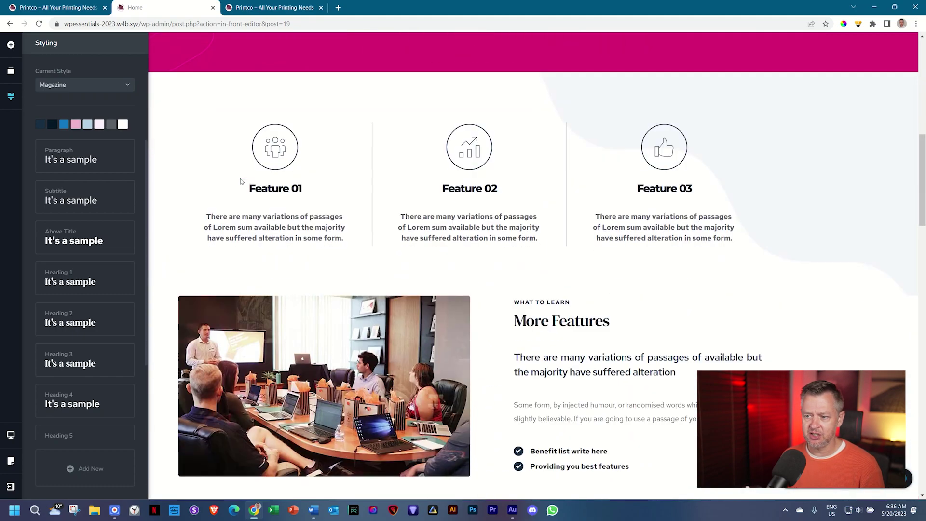
pyautogui.scroll(-20, 241, 181)
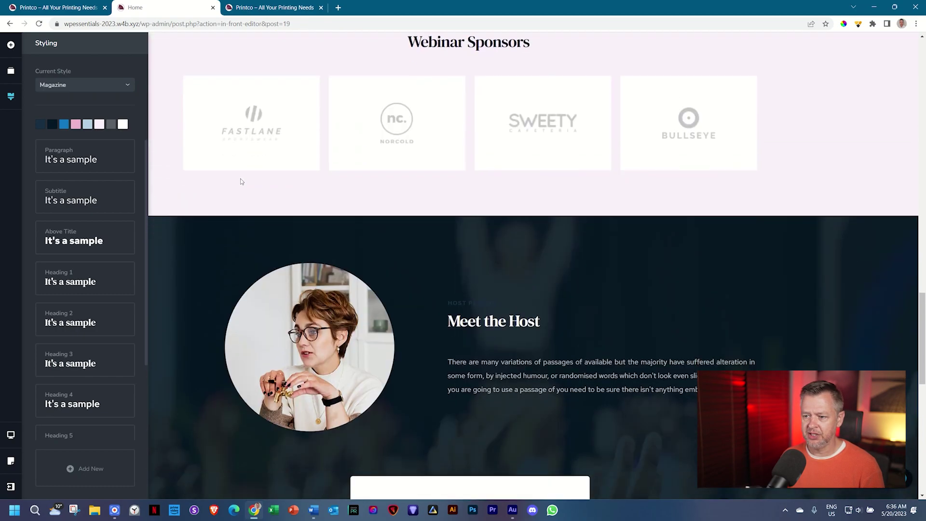
pyautogui.scroll(-5, 240, 179)
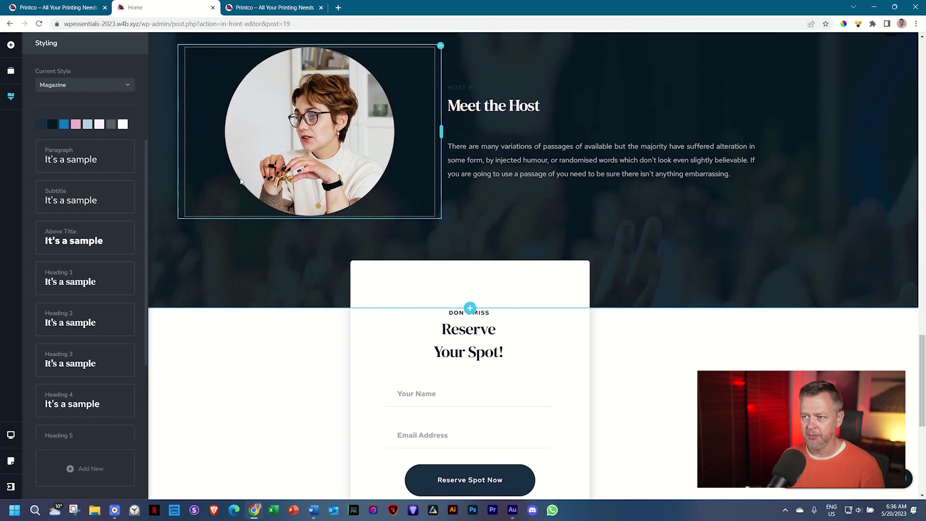
pyautogui.click(53, 85)
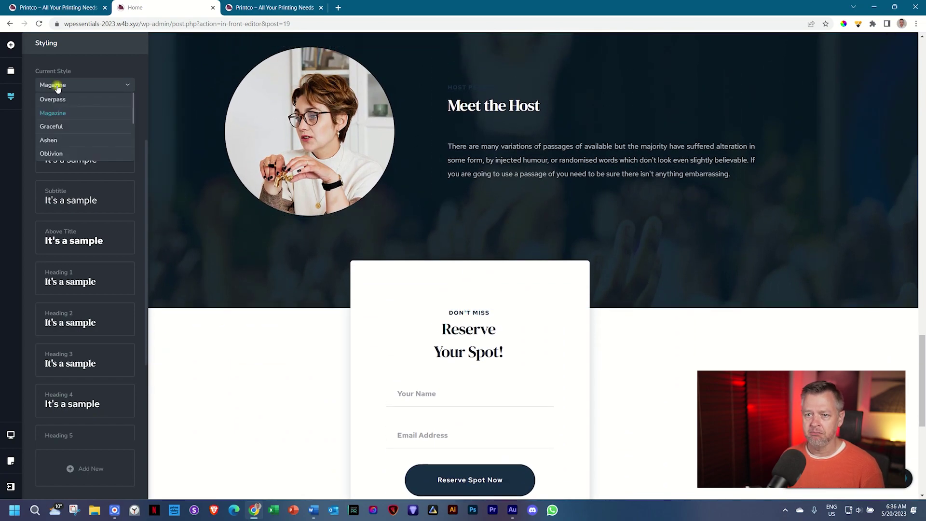
pyautogui.click(52, 126)
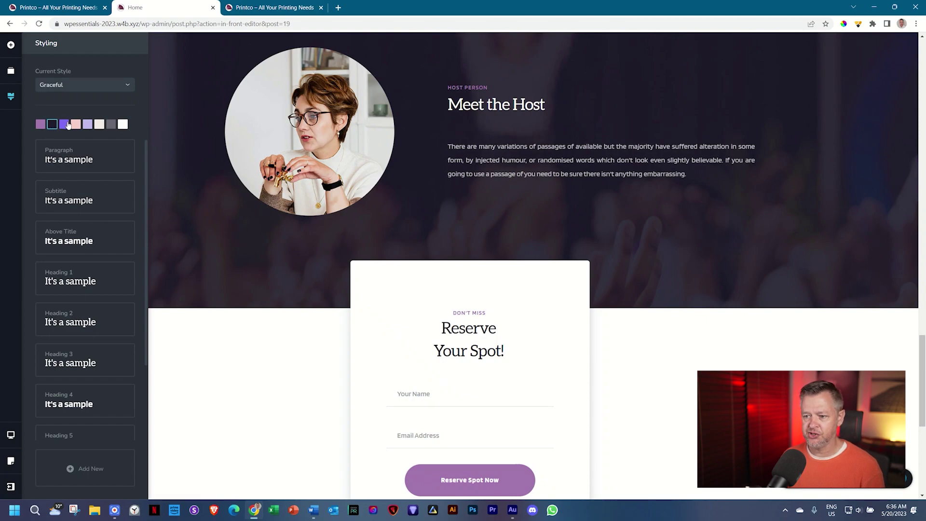
pyautogui.click(82, 85)
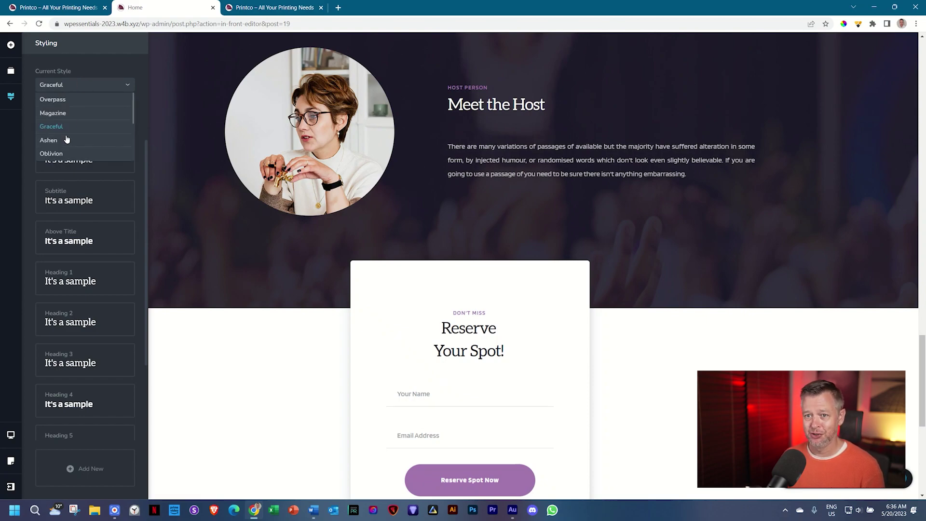
pyautogui.click(63, 139)
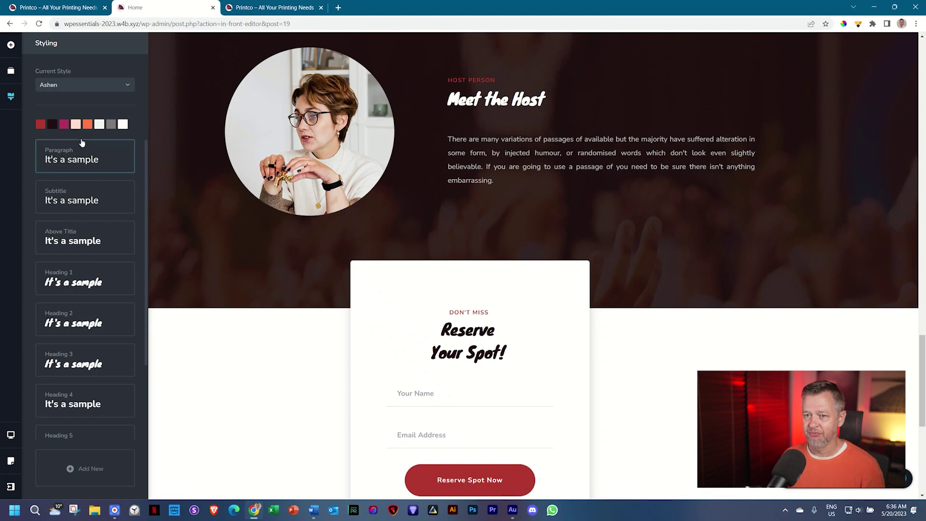
pyautogui.click(86, 85)
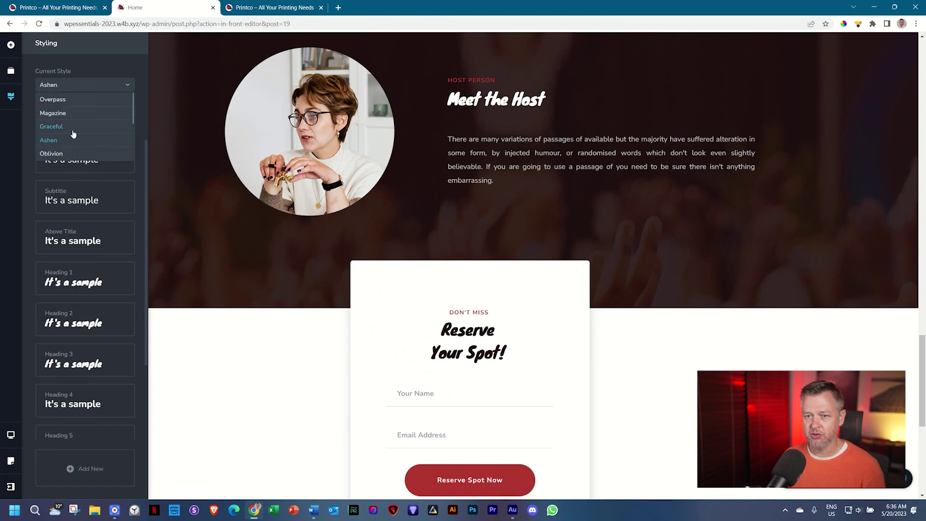
pyautogui.scroll(-3, 74, 134)
pyautogui.scroll(-1, 73, 134)
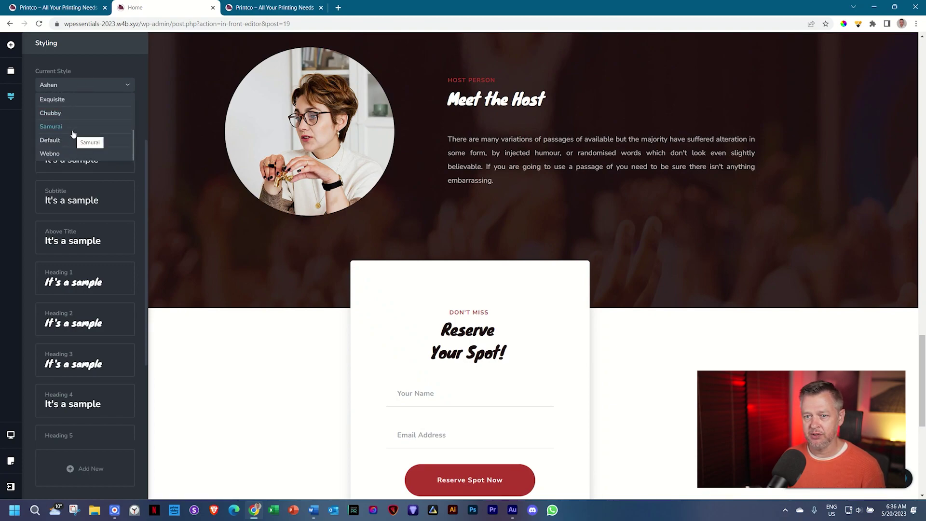
pyautogui.scroll(2, 73, 134)
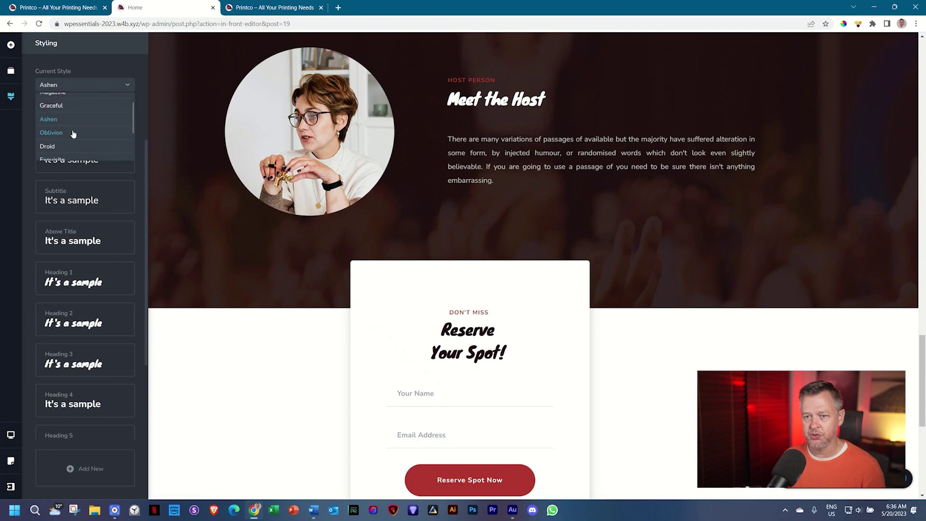
pyautogui.scroll(1, 73, 135)
pyautogui.scroll(-4, 73, 134)
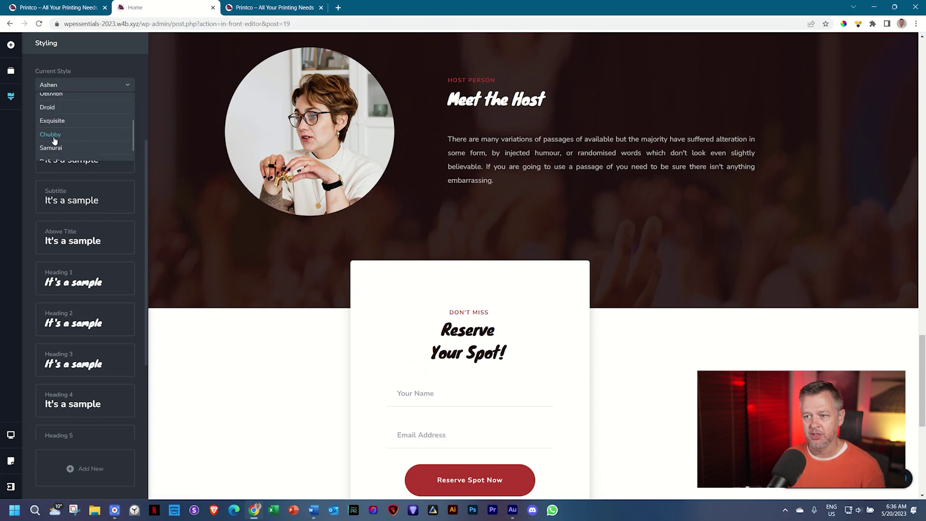
pyautogui.click(54, 137)
pyautogui.click(58, 85)
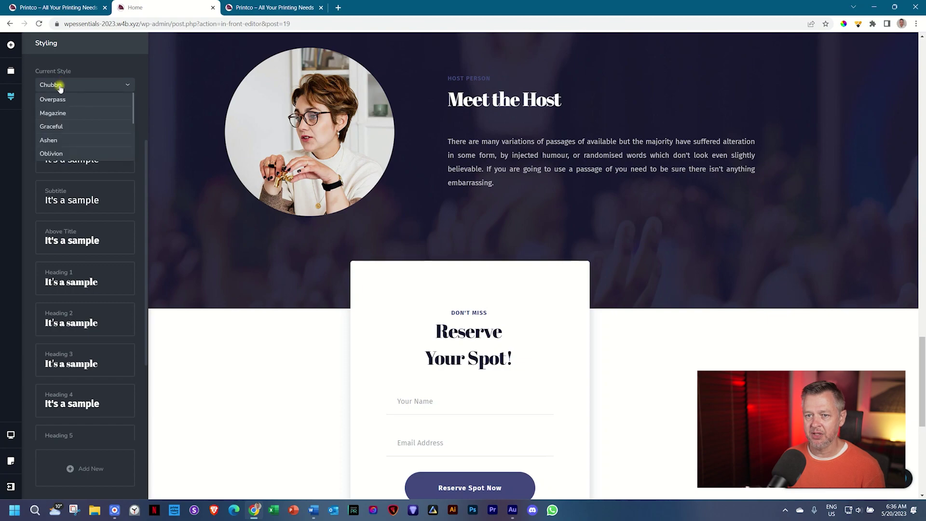
pyautogui.click(58, 154)
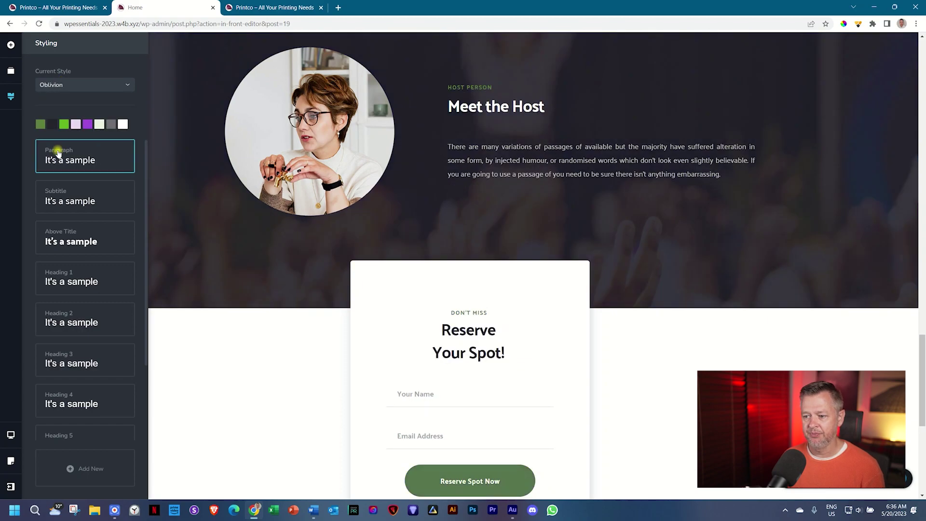
pyautogui.click(71, 89)
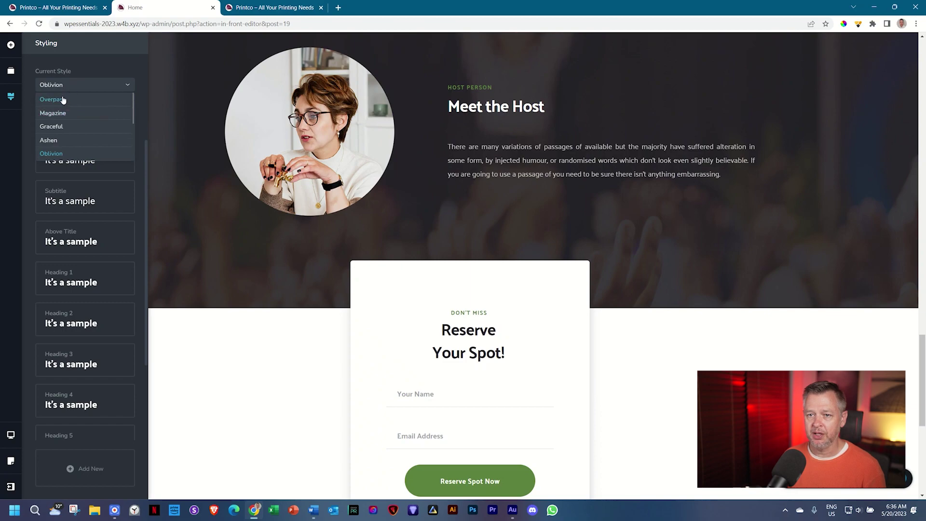
pyautogui.click(62, 100)
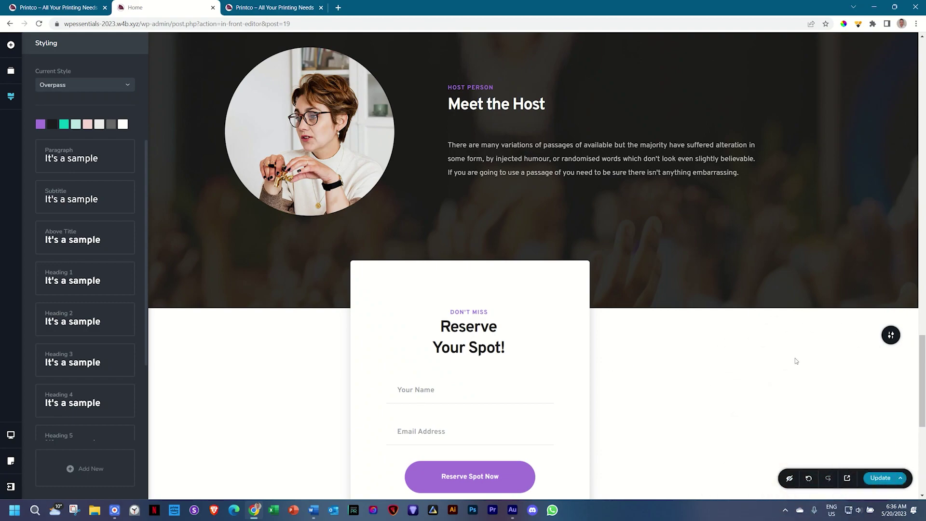
# Clear the Printco page layout with Clear Layout from the Update menu, leaving an empty canvas
pyautogui.click(900, 482)
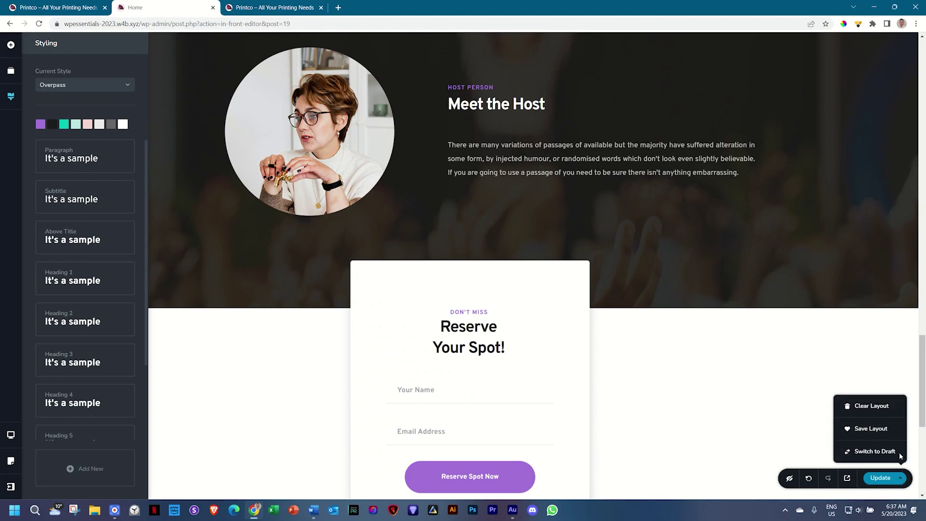
pyautogui.click(871, 407)
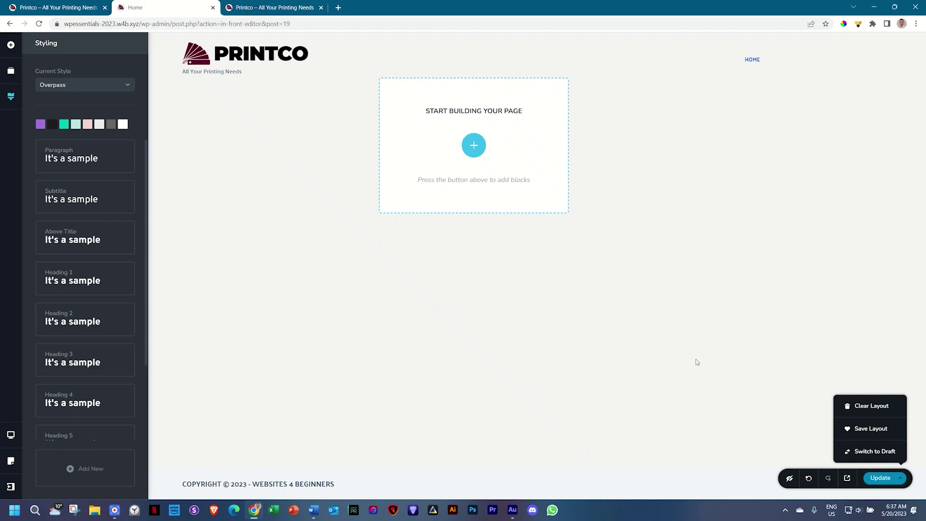
pyautogui.click(477, 147)
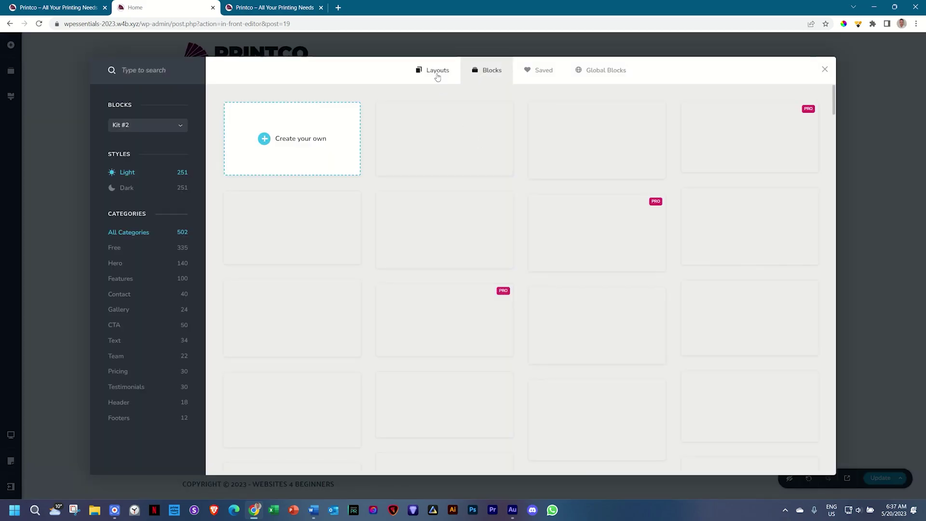
# Import the free Webno layout from the Layouts library, replacing the global styling
pyautogui.click(436, 72)
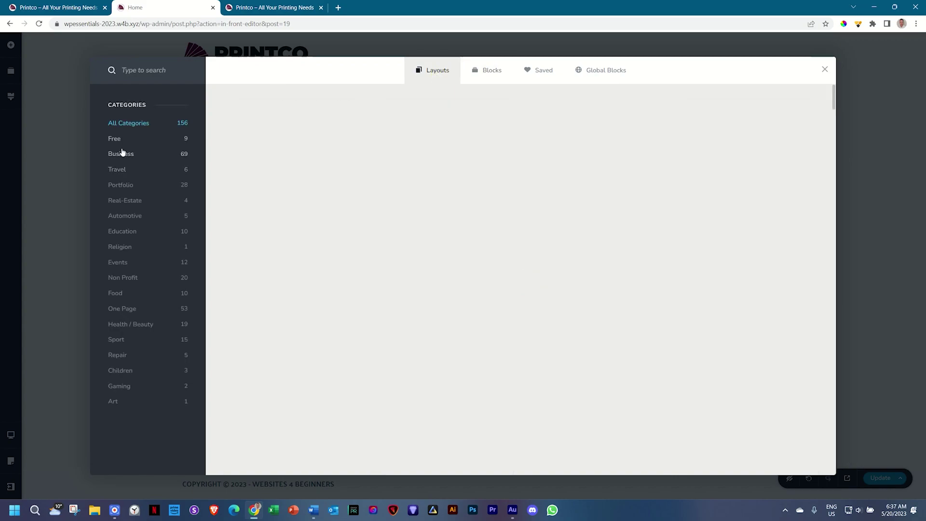
pyautogui.click(121, 141)
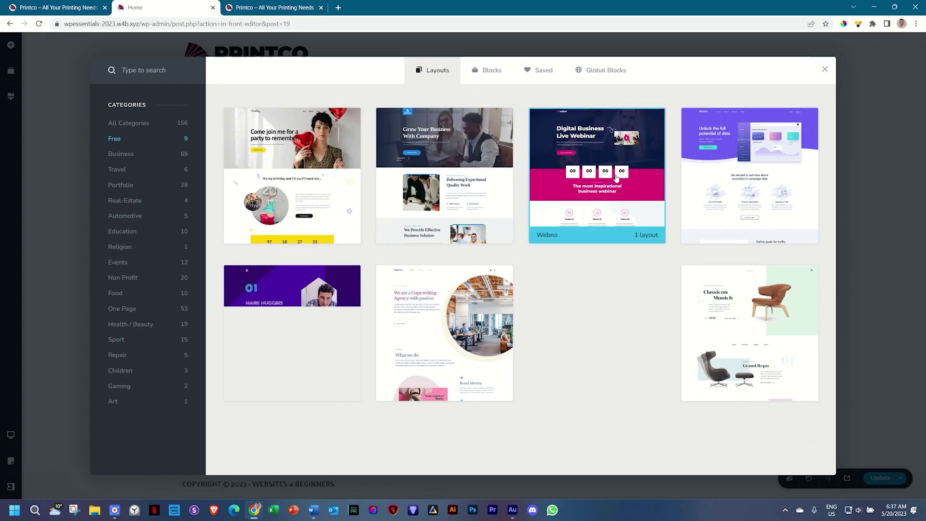
pyautogui.click(607, 177)
pyautogui.moveTo(404, 195)
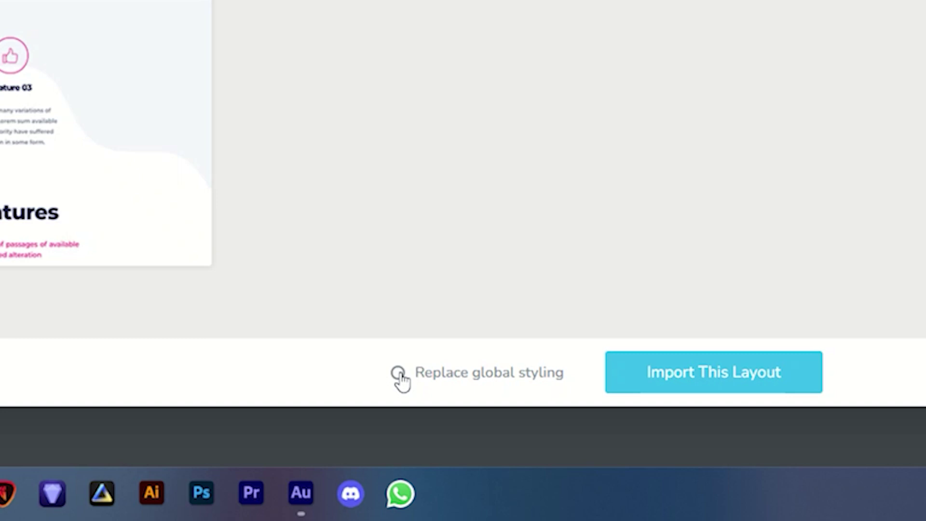
pyautogui.click(398, 373)
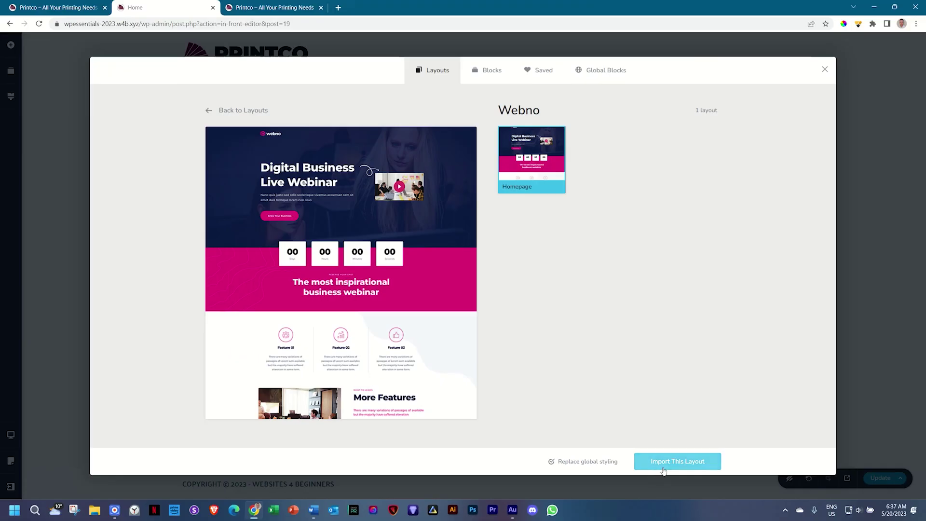
pyautogui.click(664, 468)
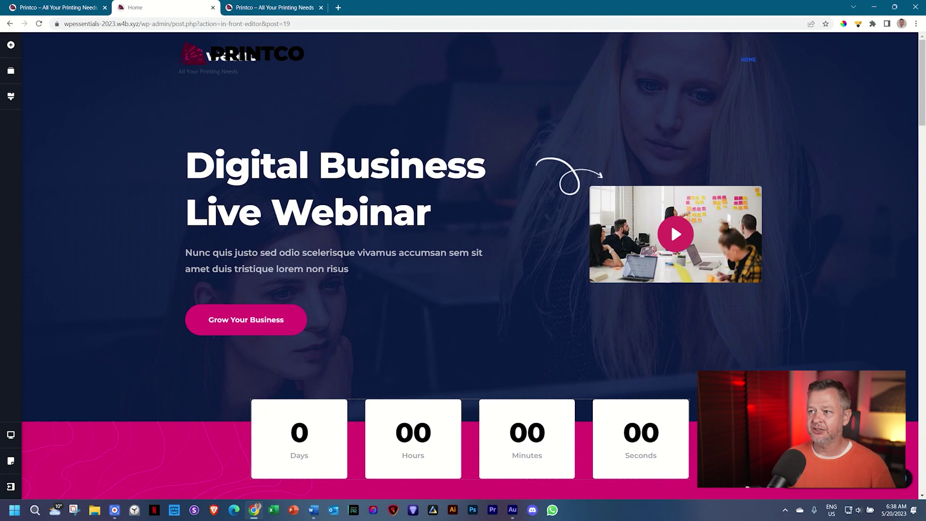
# Raise the hero's top padding to reveal the webno logo, then delete the logo and its empty row
pyautogui.scroll(-3, 450, 334)
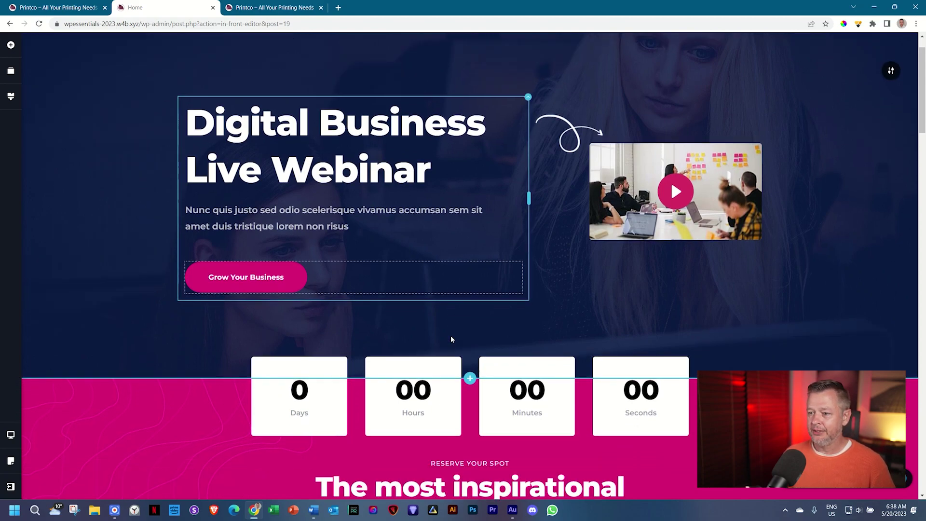
pyautogui.scroll(3, 496, 378)
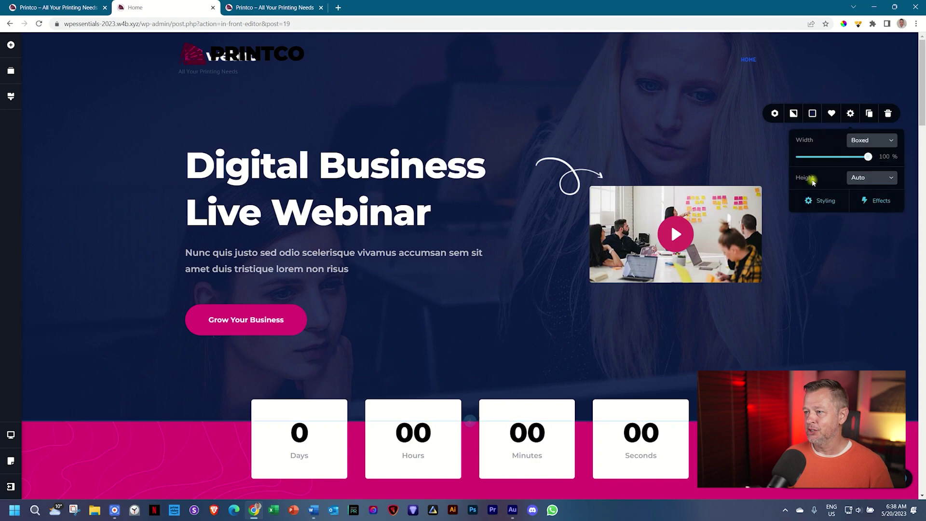
pyautogui.click(811, 200)
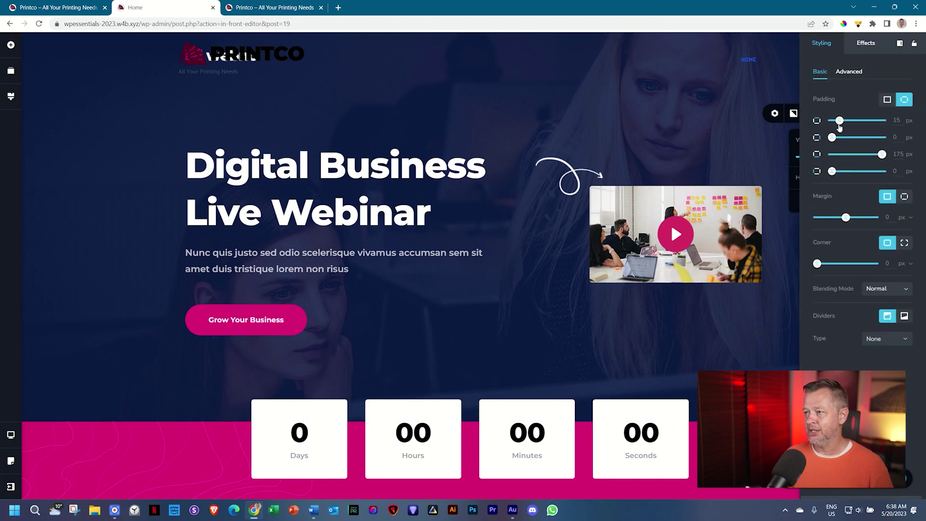
pyautogui.moveTo(839, 121); pyautogui.dragTo(881, 120)
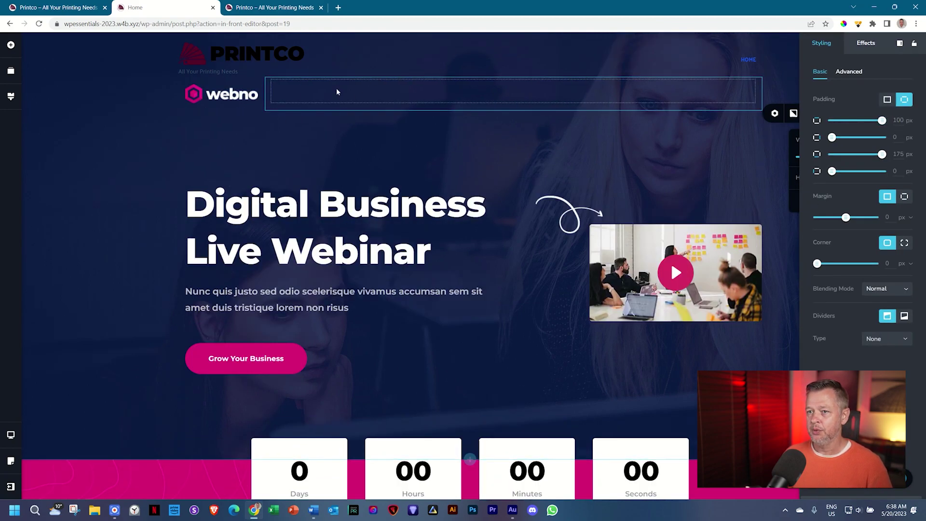
pyautogui.click(246, 95)
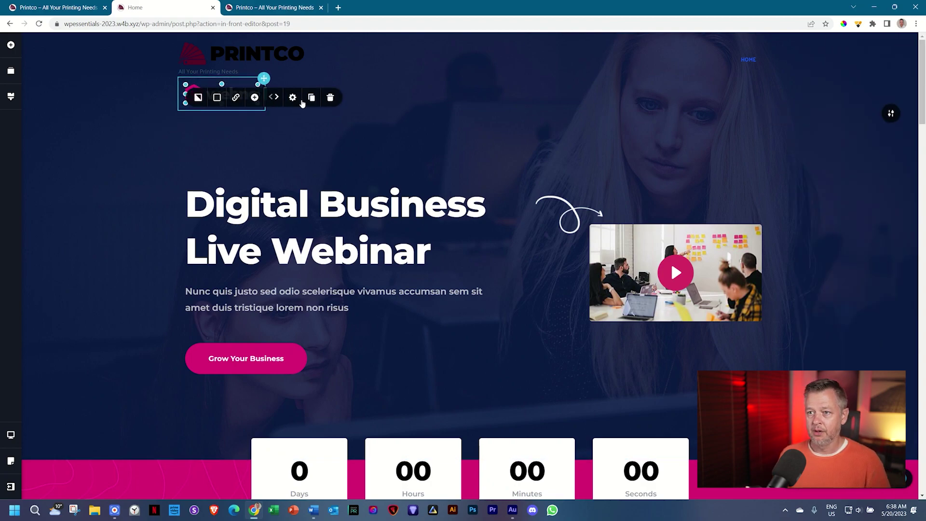
pyautogui.click(326, 97)
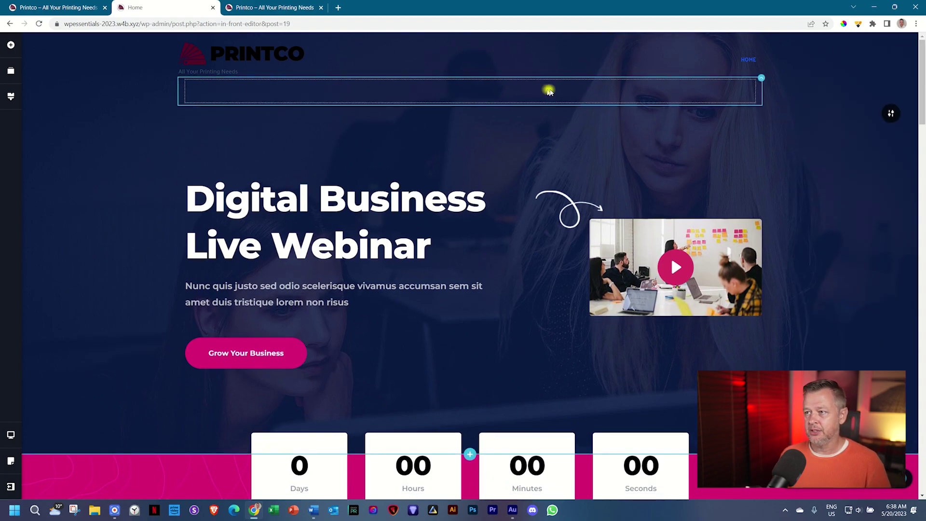
pyautogui.click(752, 89)
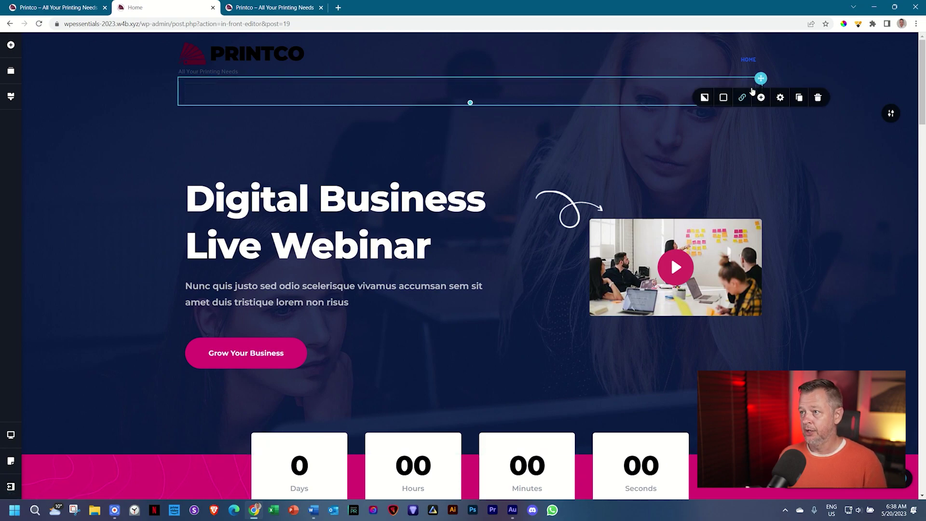
pyautogui.click(812, 96)
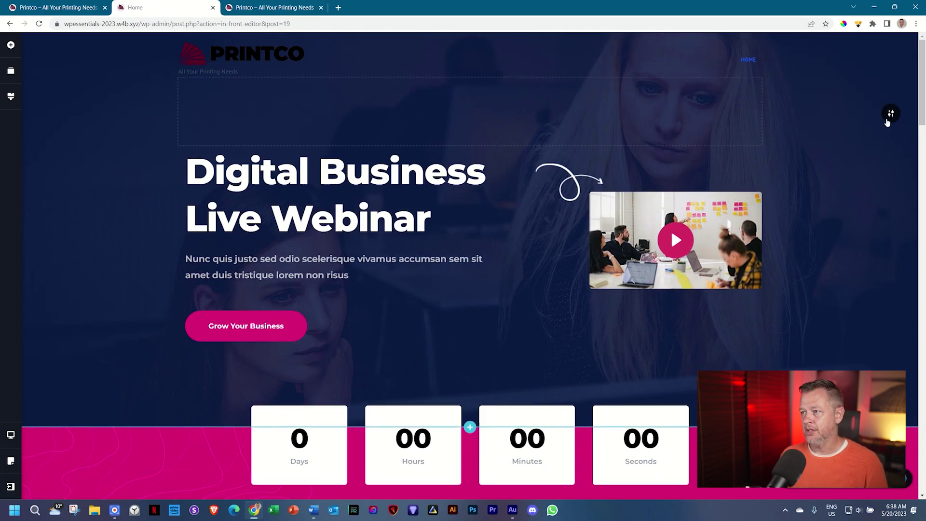
# Set the hero section's top padding to 25 px
pyautogui.moveTo(890, 116)
pyautogui.click(850, 116)
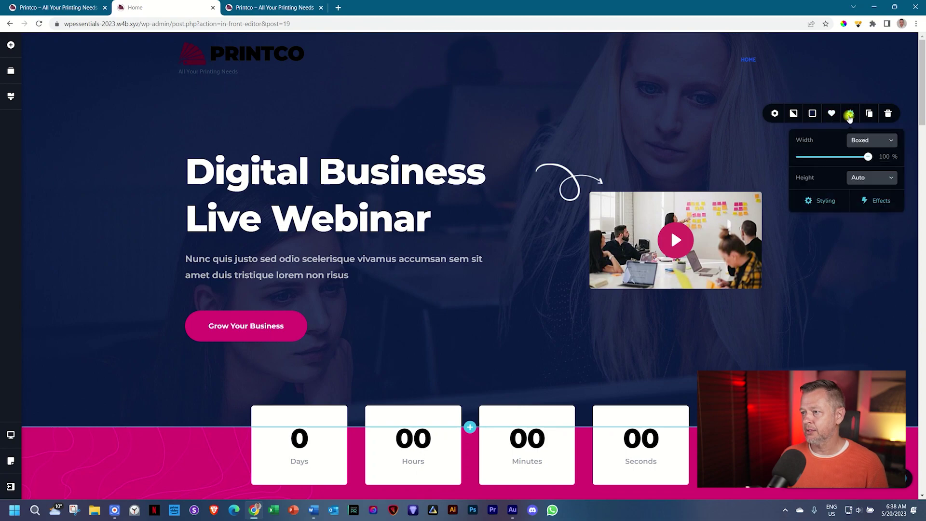
pyautogui.click(820, 201)
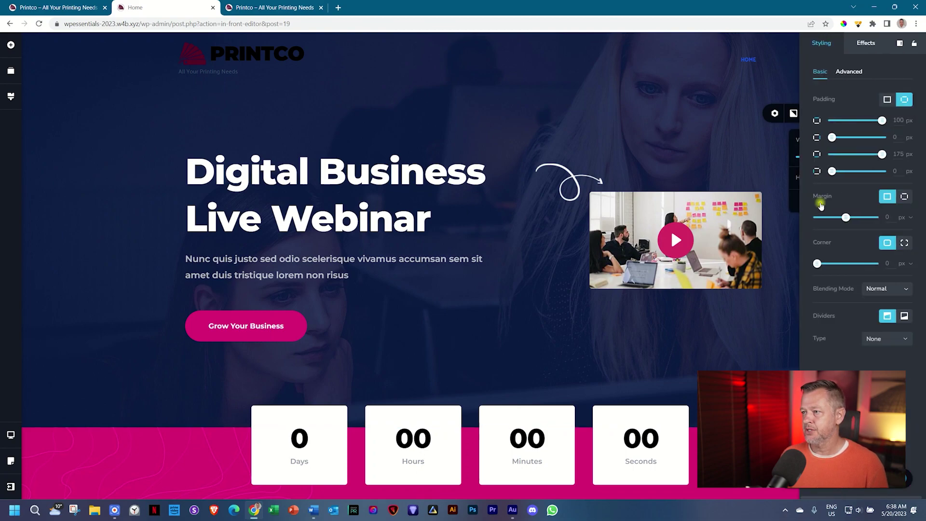
pyautogui.moveTo(882, 120); pyautogui.dragTo(837, 120)
pyautogui.doubleClick(898, 121)
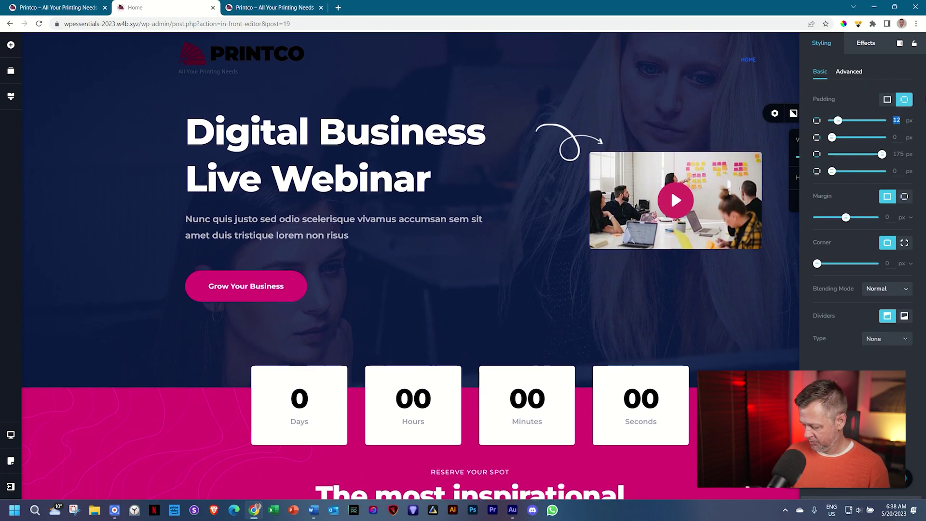
pyautogui.write('25')
pyautogui.press('Return')
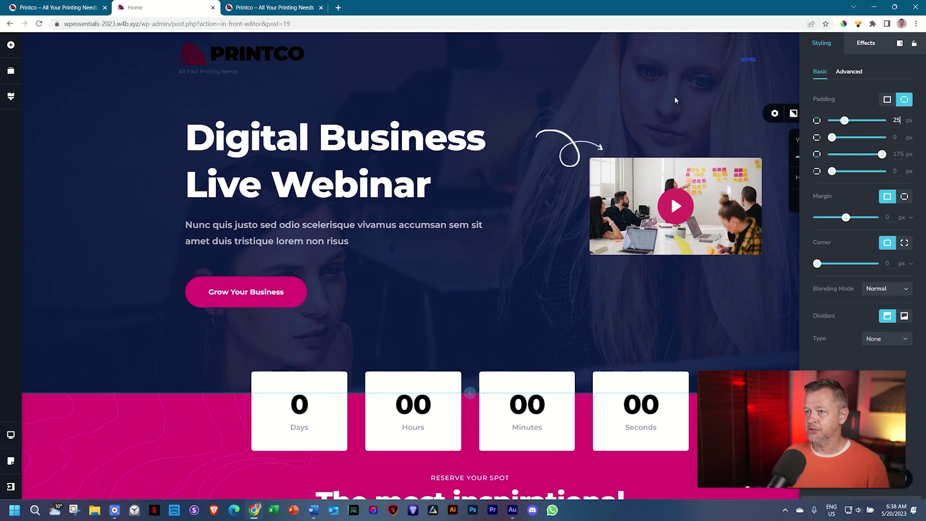
pyautogui.press('Escape')
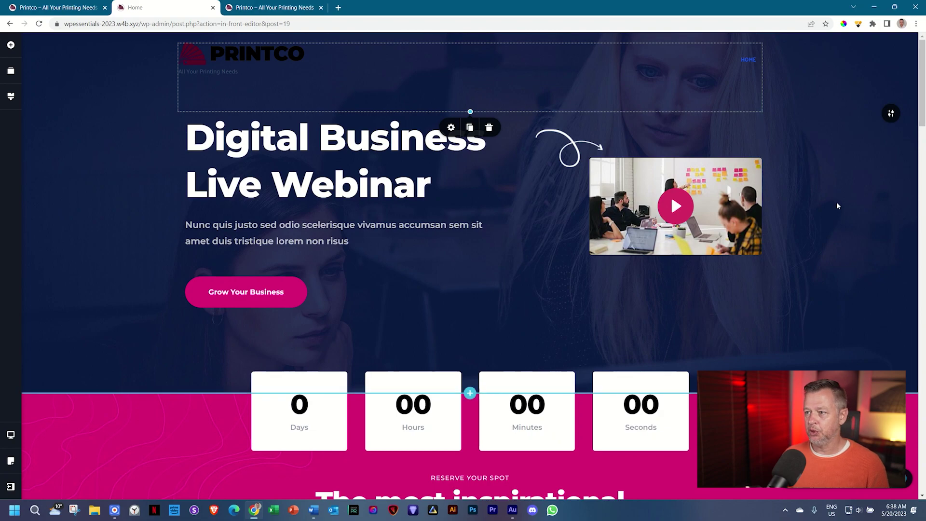
pyautogui.click(872, 217)
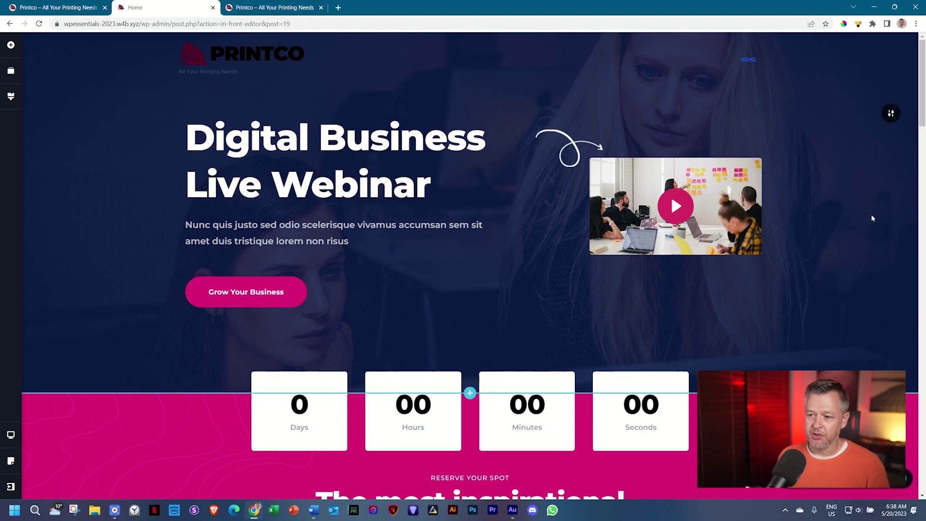
pyautogui.click(12, 98)
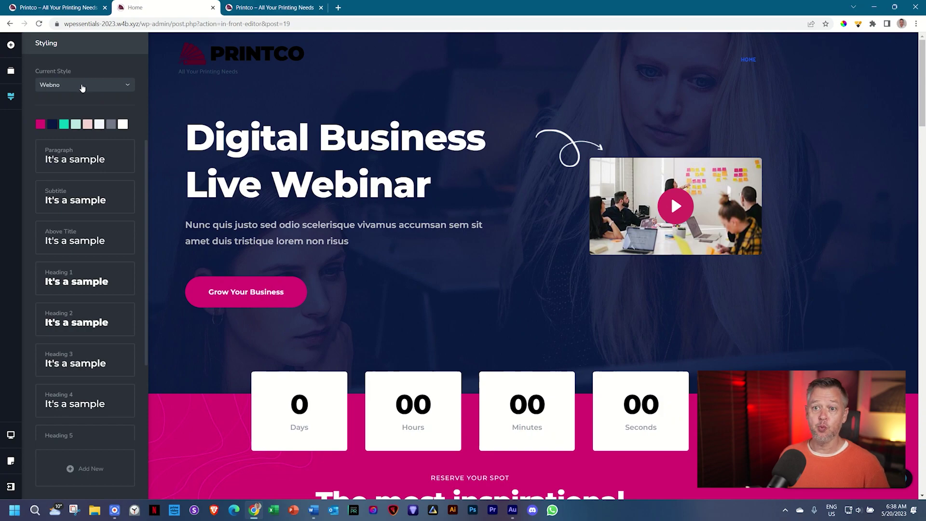
# Keep Webno selected in the Current Style preset list and reopen the Styling panel
pyautogui.click(124, 85)
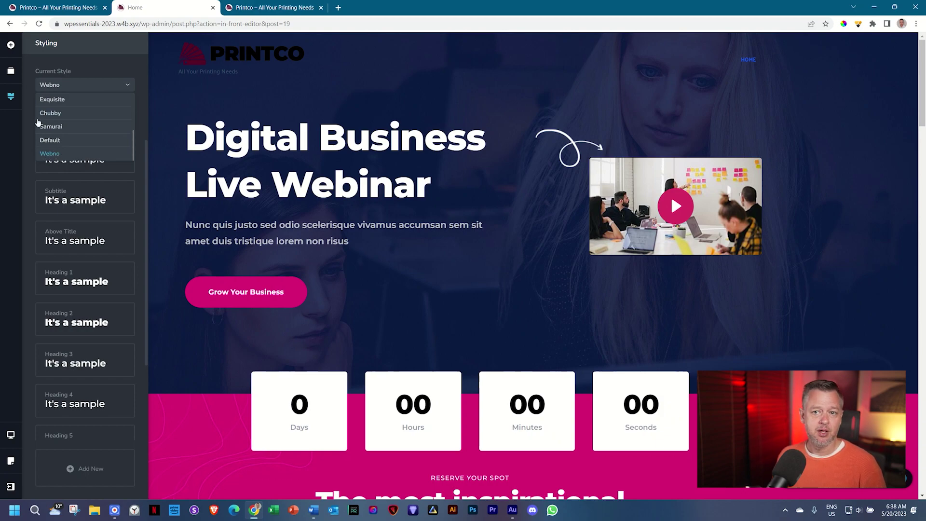
pyautogui.click(29, 104)
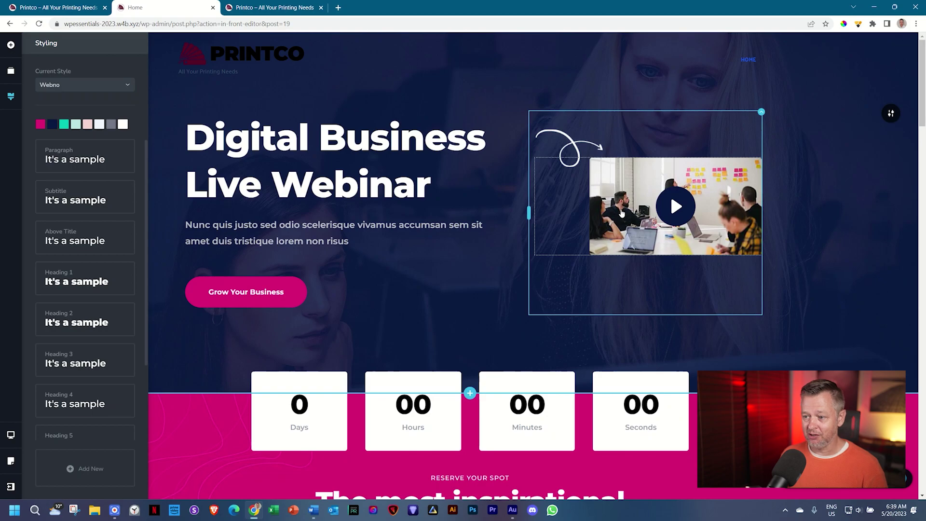
pyautogui.scroll(-5, 622, 212)
pyautogui.scroll(5, 622, 213)
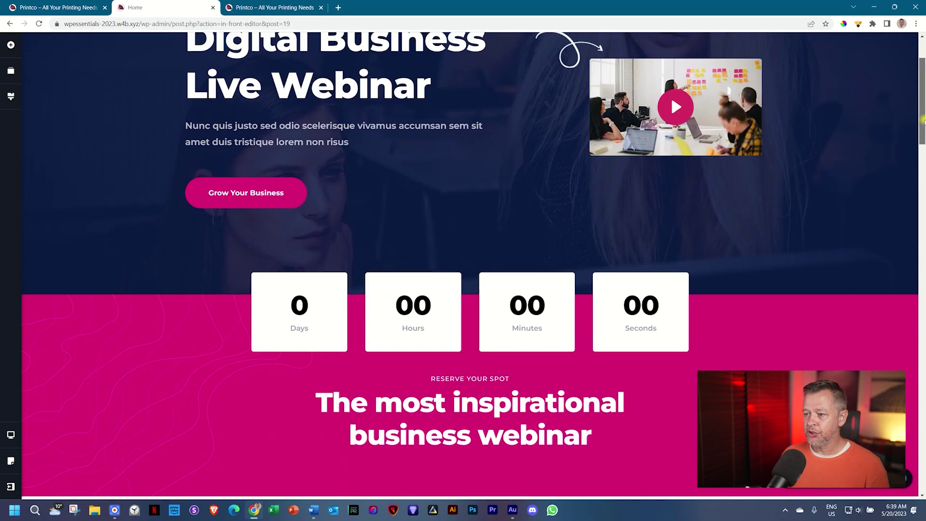
pyautogui.scroll(-15, 922, 120)
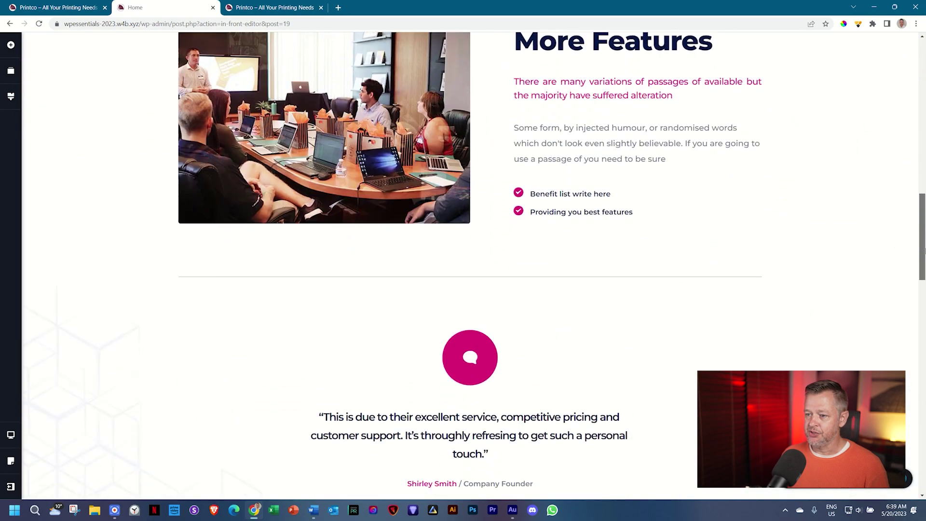
pyautogui.scroll(15, 922, 102)
pyautogui.scroll(2, 922, 102)
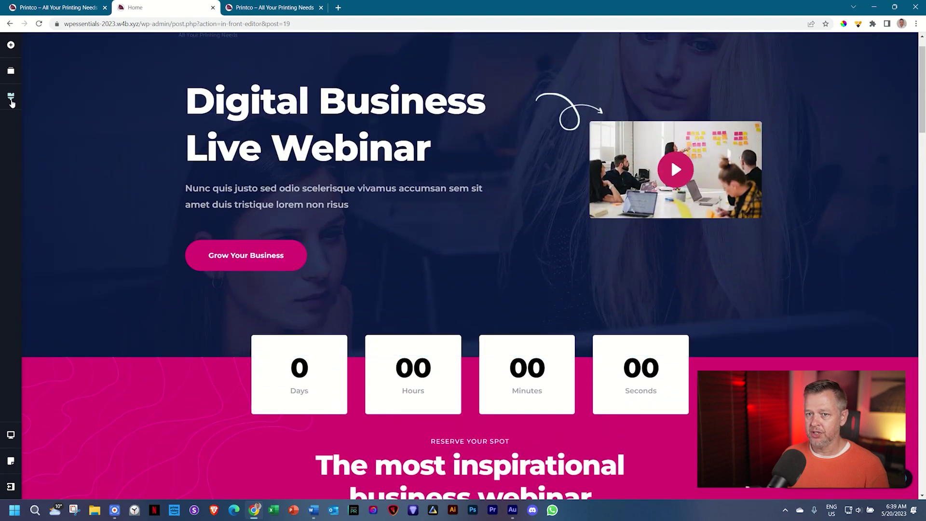
pyautogui.click(11, 96)
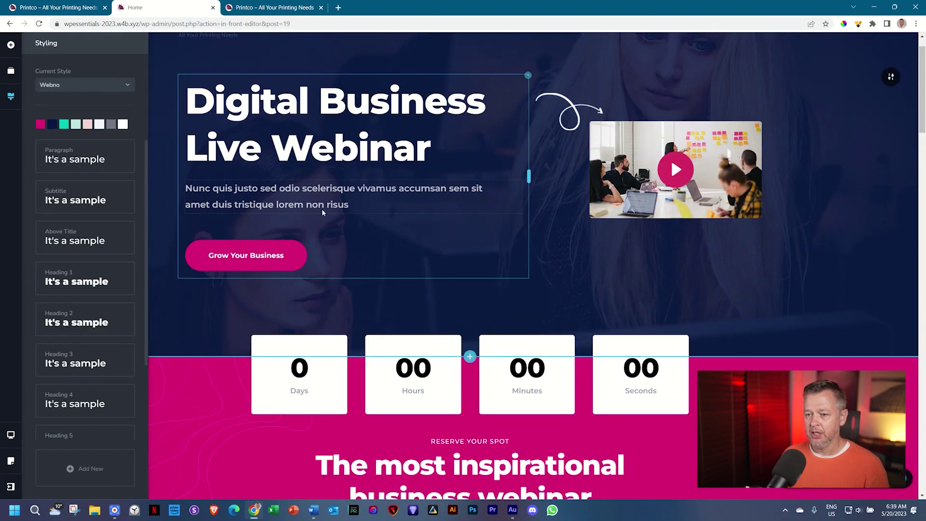
pyautogui.click(294, 254)
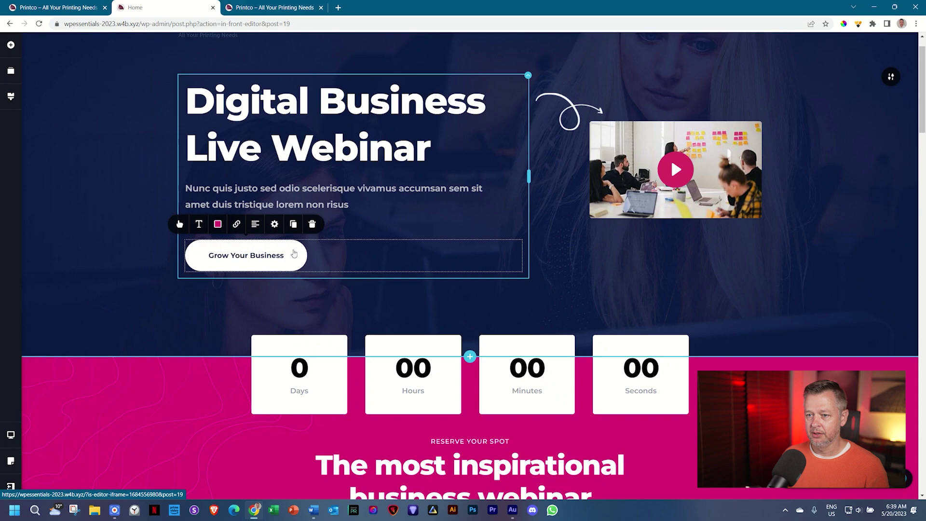
pyautogui.click(217, 224)
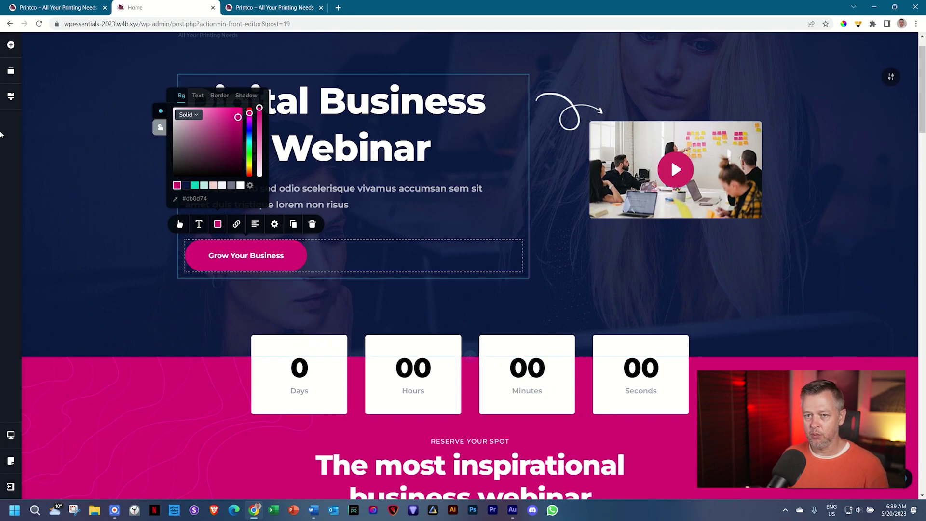
pyautogui.click(11, 96)
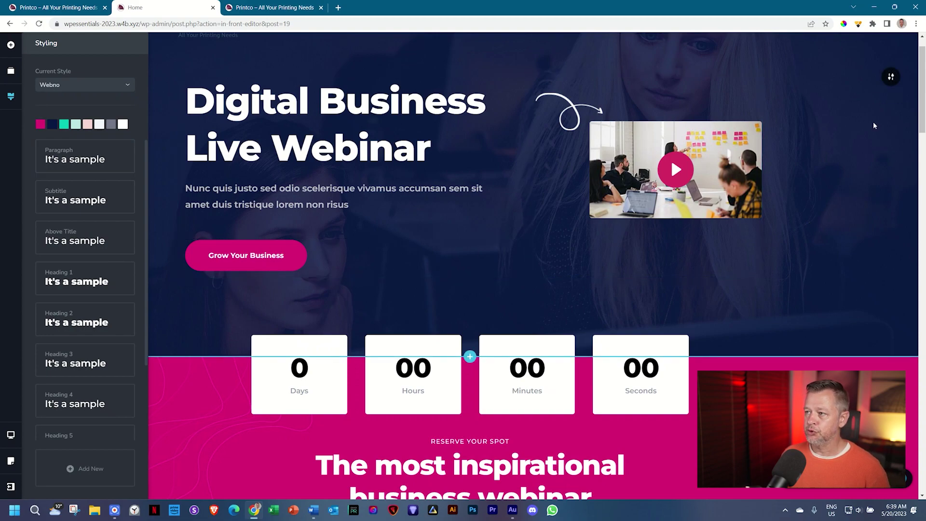
pyautogui.click(890, 77)
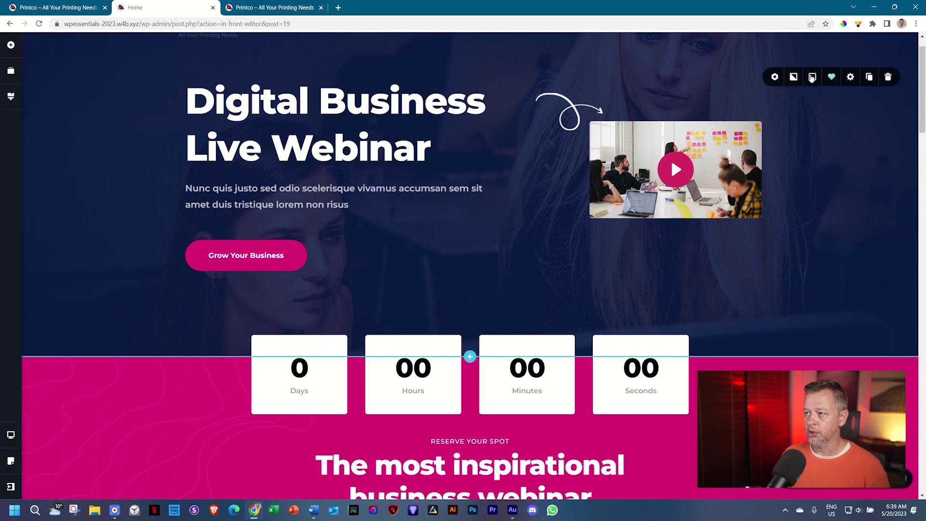
pyautogui.click(812, 77)
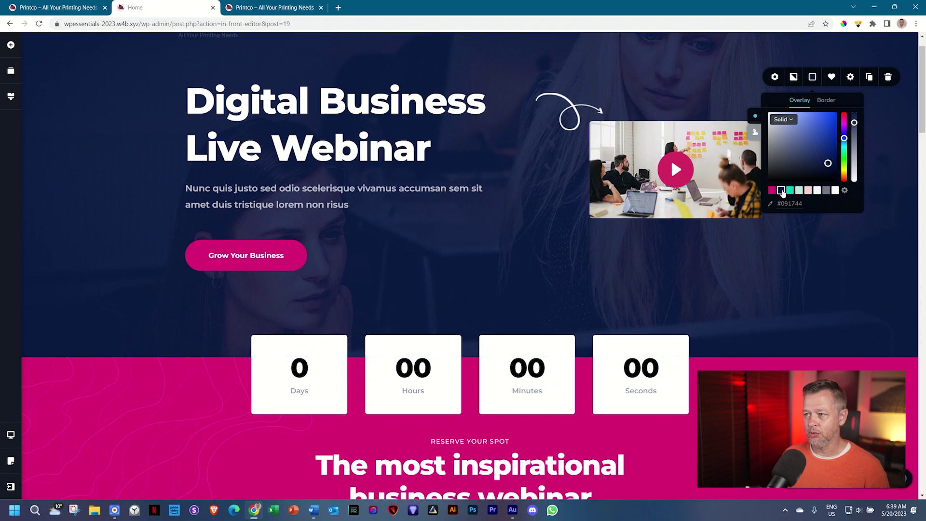
pyautogui.click(11, 96)
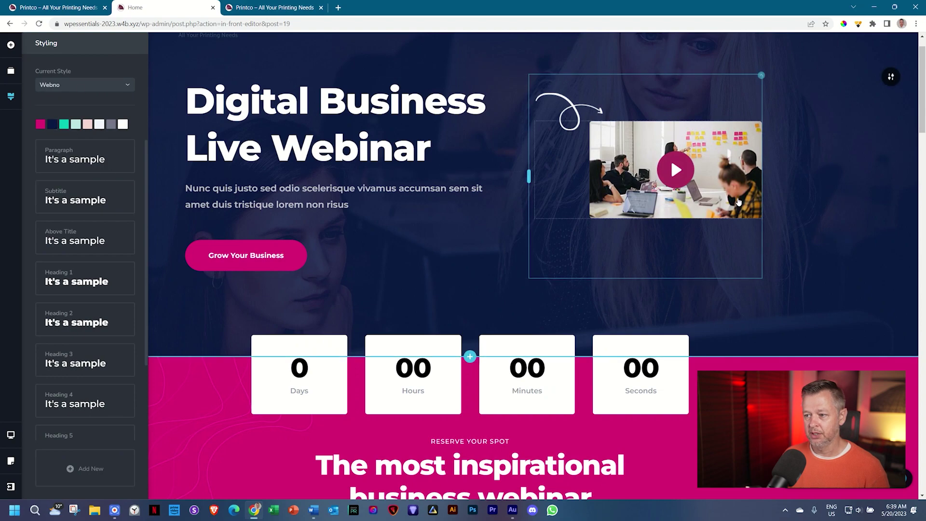
pyautogui.scroll(-3, 743, 207)
pyautogui.scroll(-4, 743, 206)
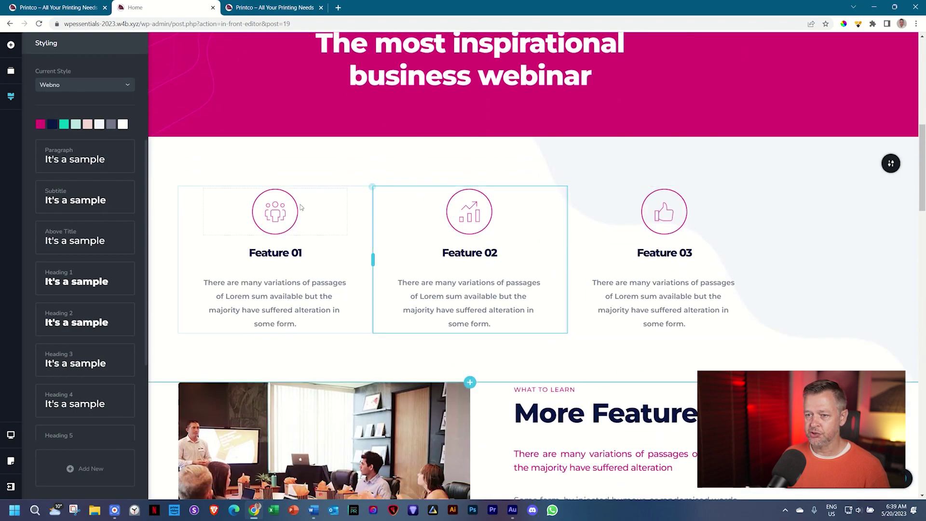
pyautogui.click(268, 222)
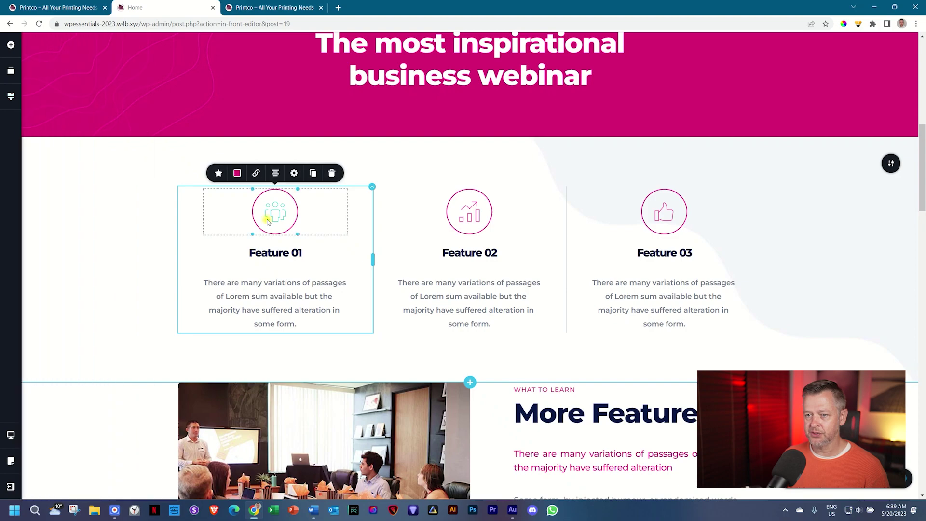
pyautogui.click(237, 173)
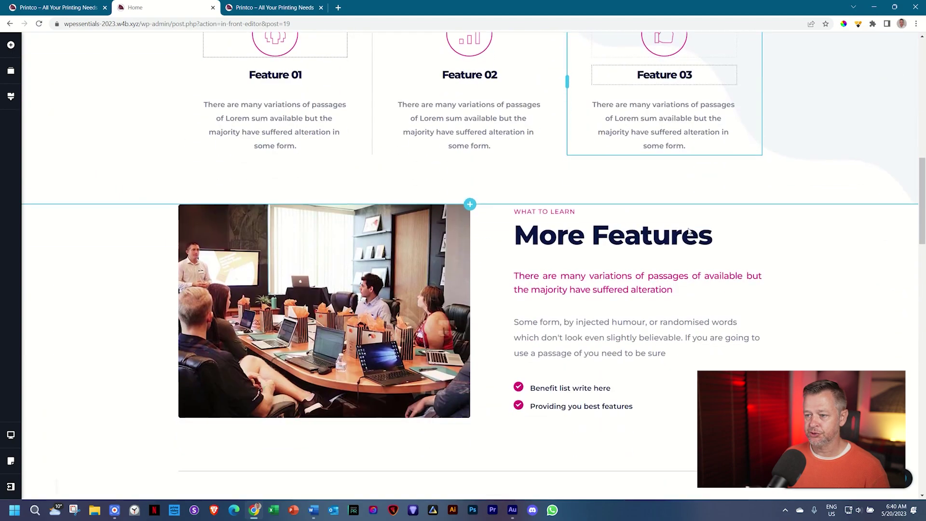
pyautogui.scroll(-2, 690, 228)
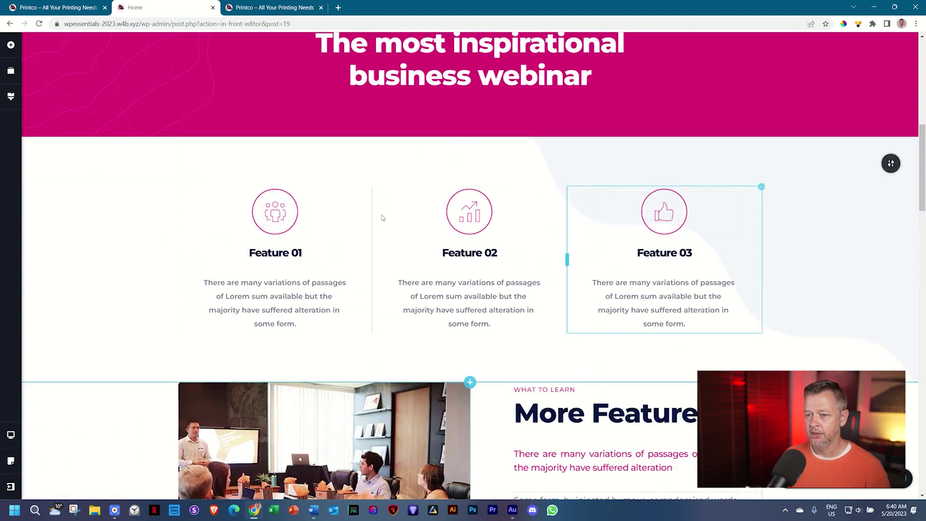
pyautogui.scroll(-5, 383, 218)
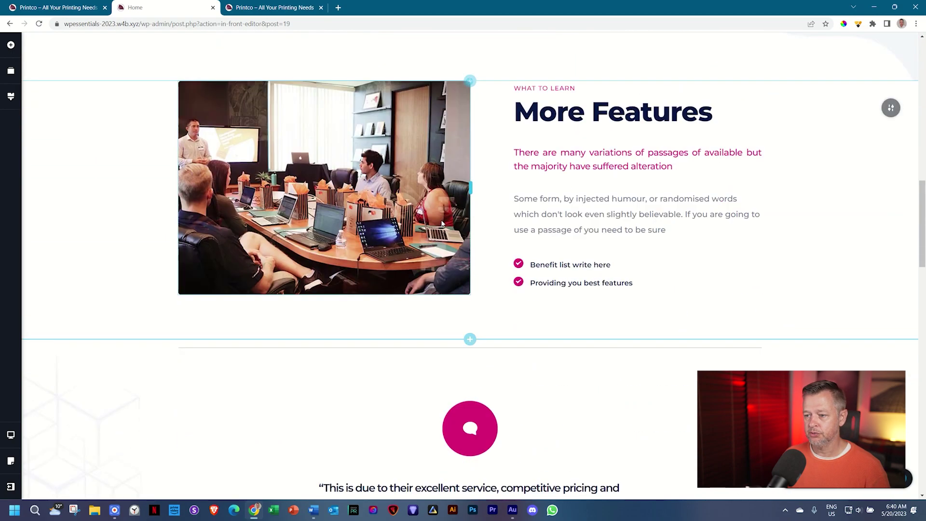
pyautogui.scroll(-6, 443, 223)
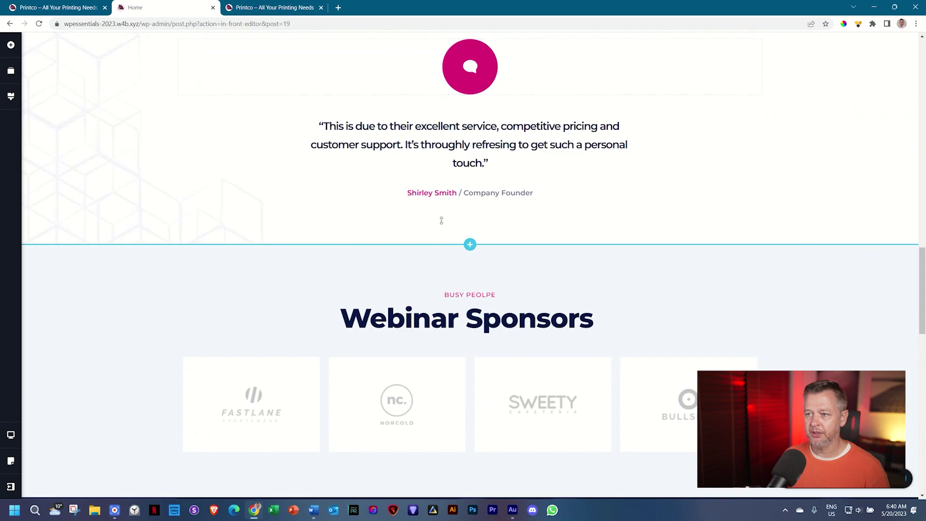
pyautogui.scroll(-9, 442, 222)
pyautogui.scroll(-7, 441, 220)
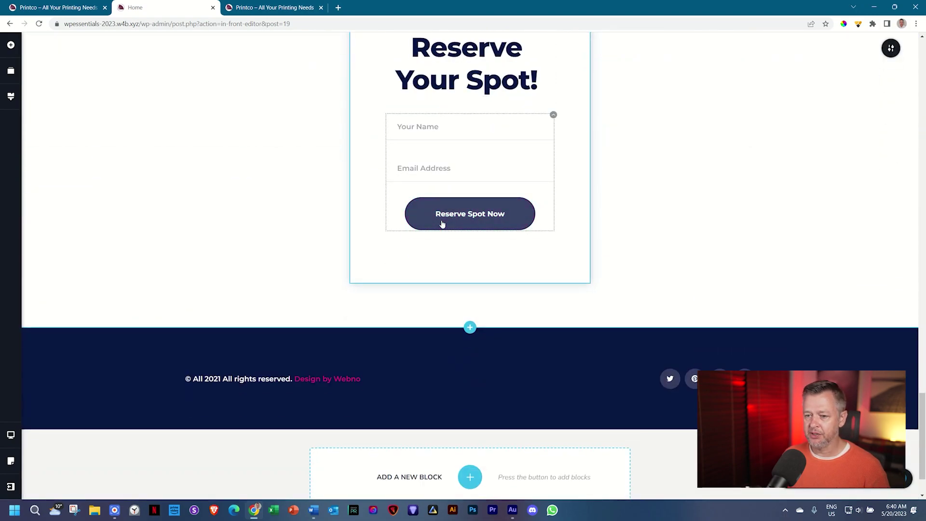
pyautogui.scroll(8, 442, 224)
pyautogui.scroll(10, 441, 220)
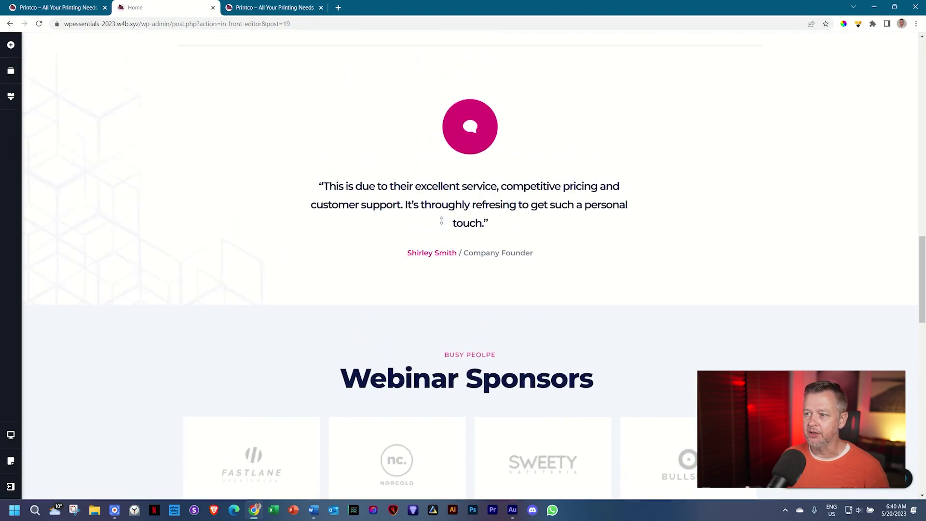
pyautogui.scroll(3, 441, 219)
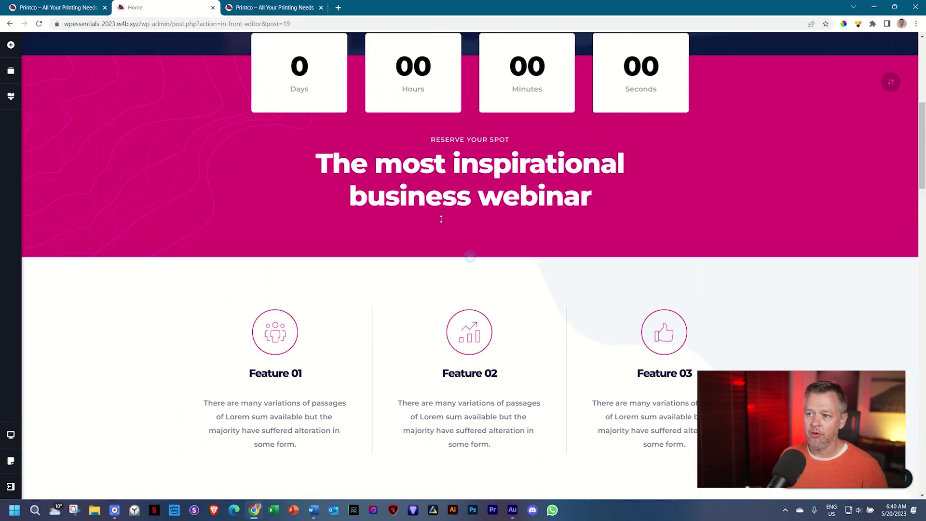
pyautogui.click(10, 96)
pyautogui.scroll(-4, 280, 282)
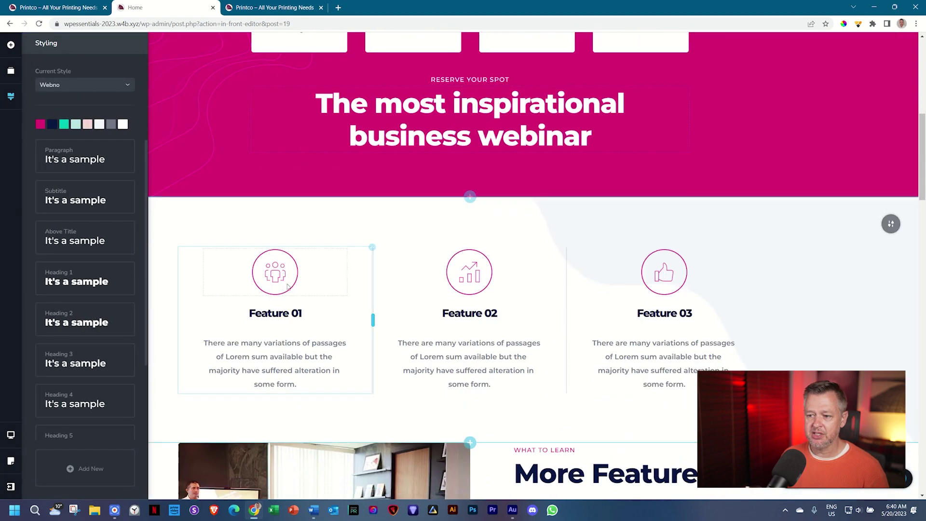
pyautogui.scroll(-3, 381, 260)
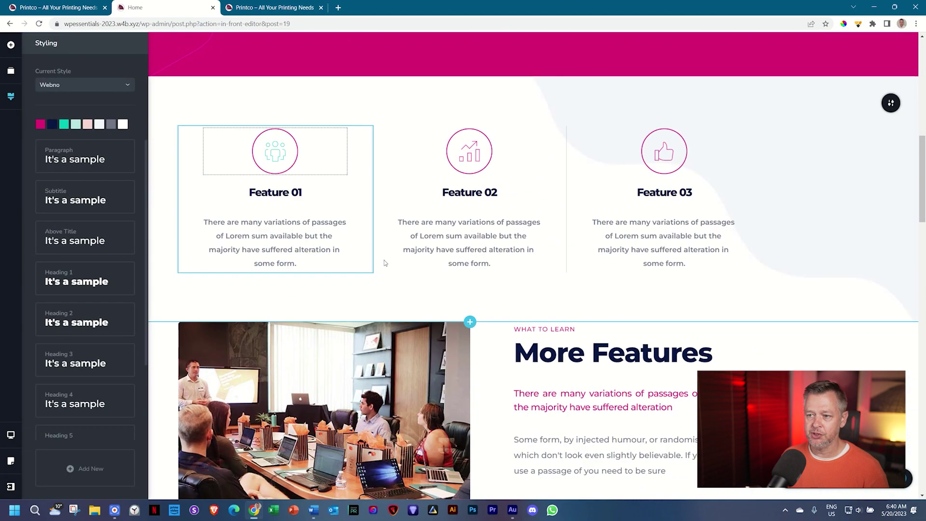
pyautogui.click(461, 236)
pyautogui.click(375, 200)
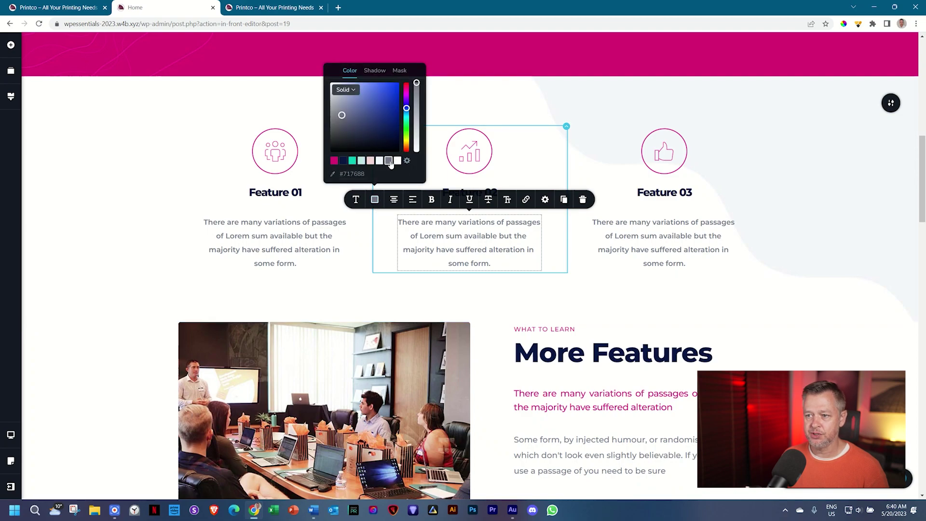
pyautogui.click(754, 170)
pyautogui.scroll(6, 767, 172)
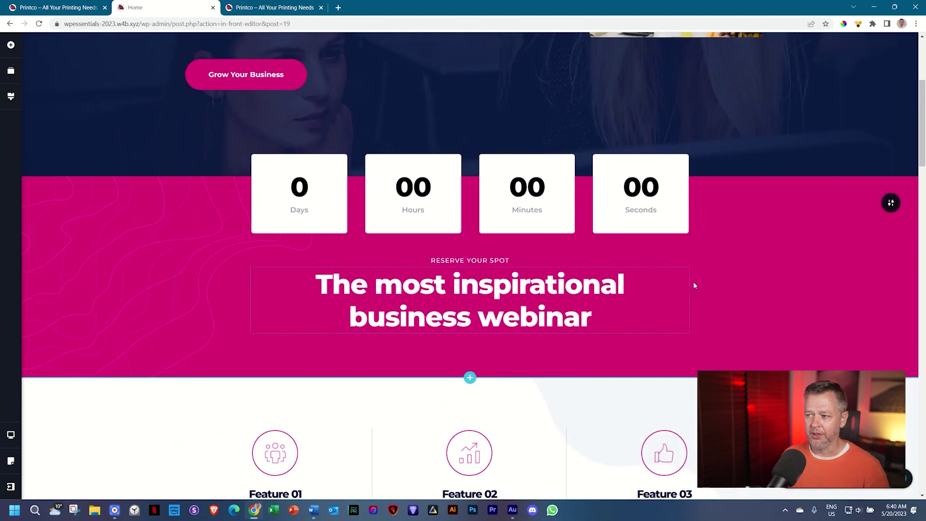
pyautogui.moveTo(887, 205)
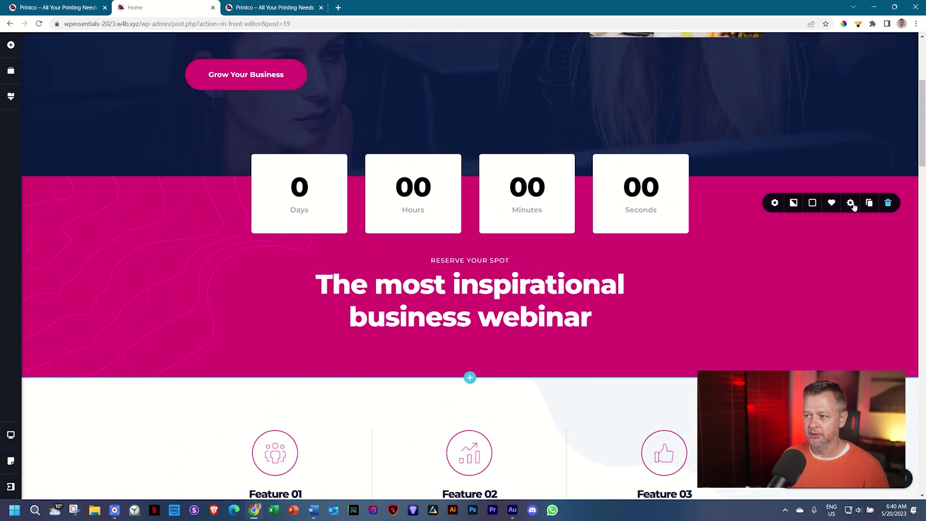
pyautogui.click(812, 203)
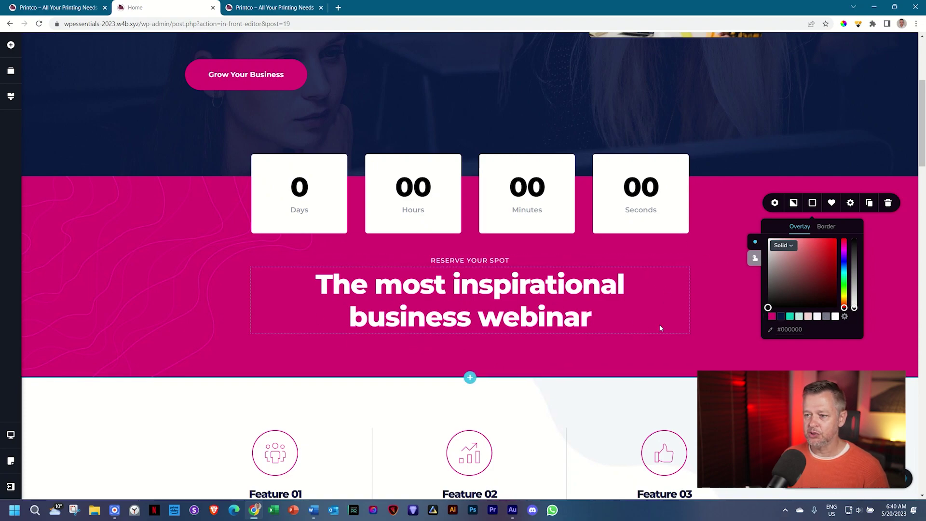
pyautogui.click(715, 346)
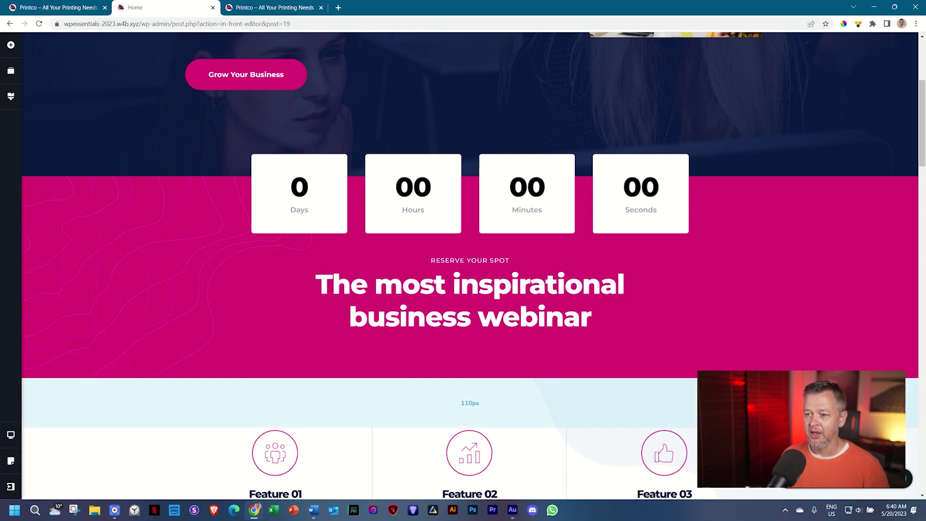
pyautogui.click(10, 96)
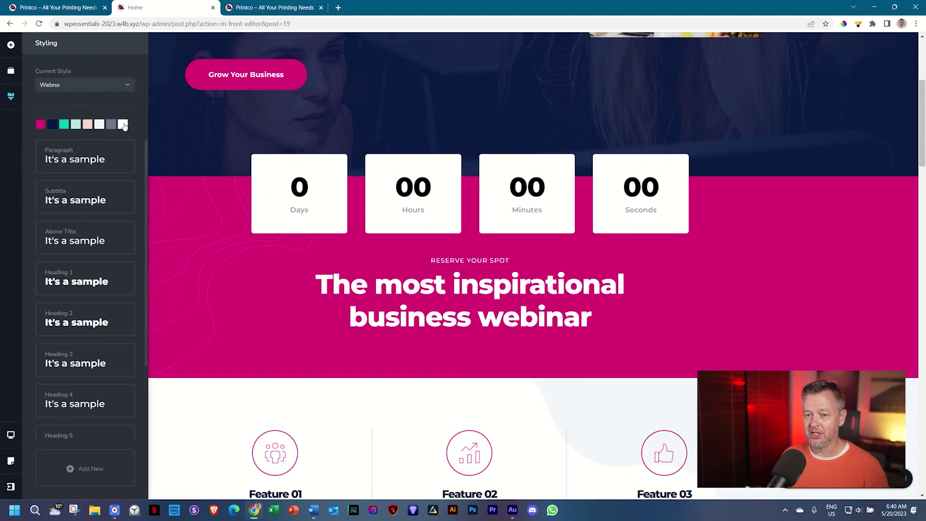
pyautogui.click(470, 378)
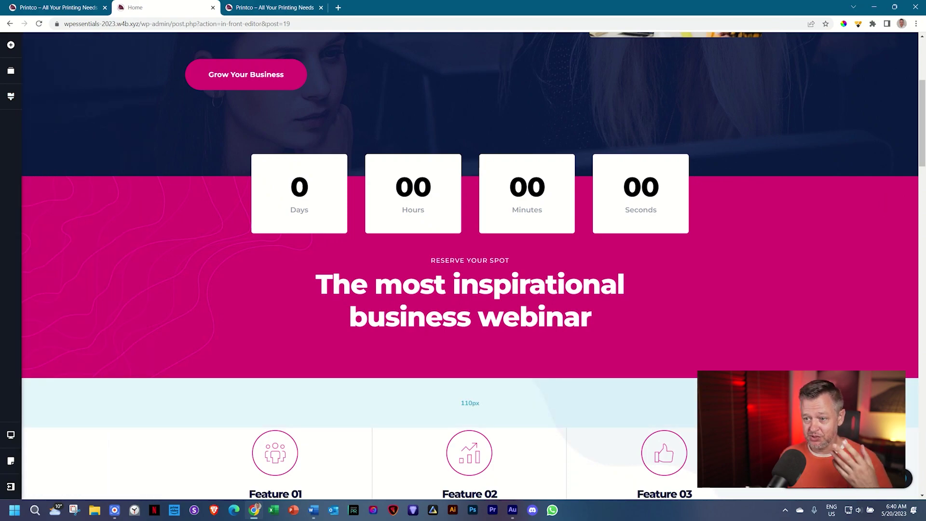
pyautogui.click(314, 509)
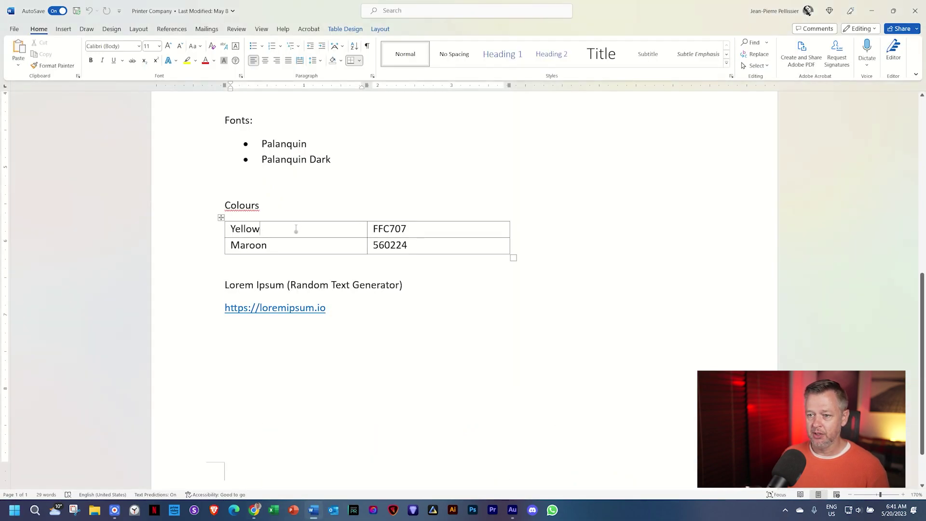
pyautogui.press('Tab')
pyautogui.hotkey('ctrl', 'c')
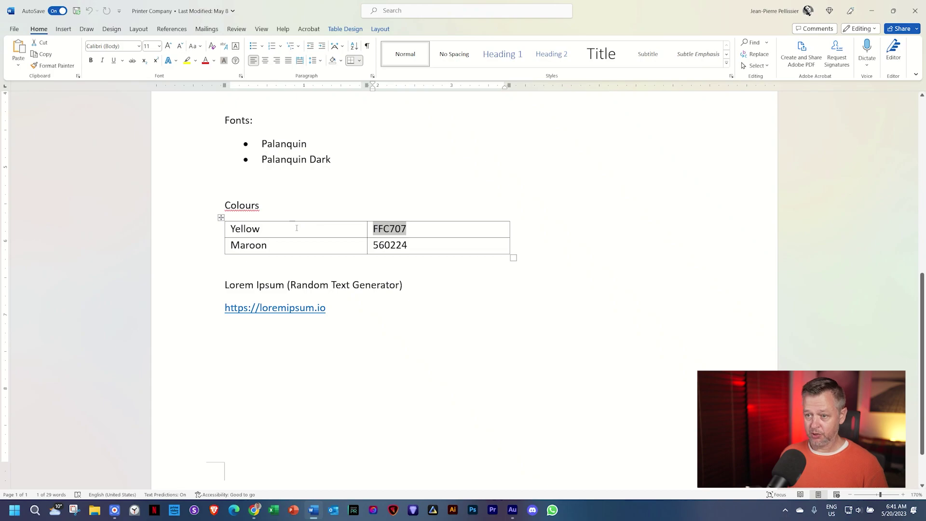
pyautogui.hotkey('alt', 'Tab')
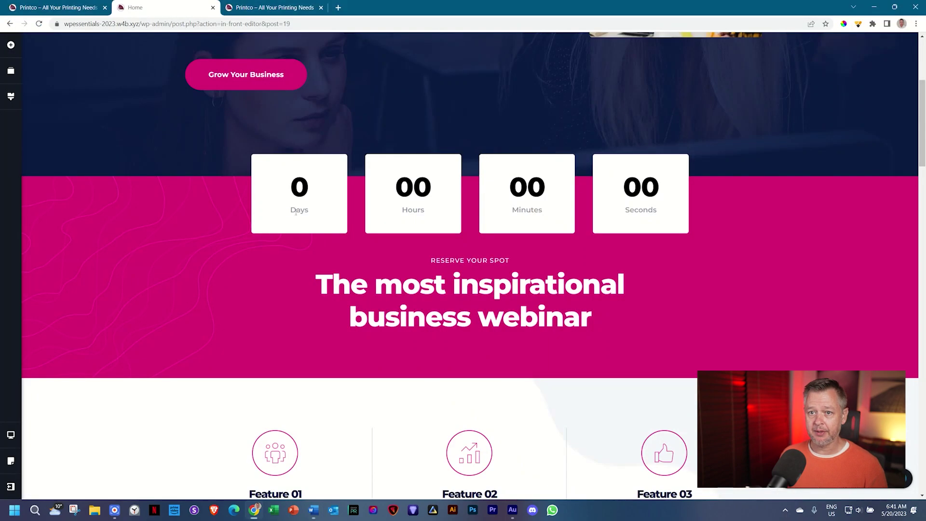
# Replace the pink palette colour's hex value with yellow FFC707
pyautogui.click(11, 98)
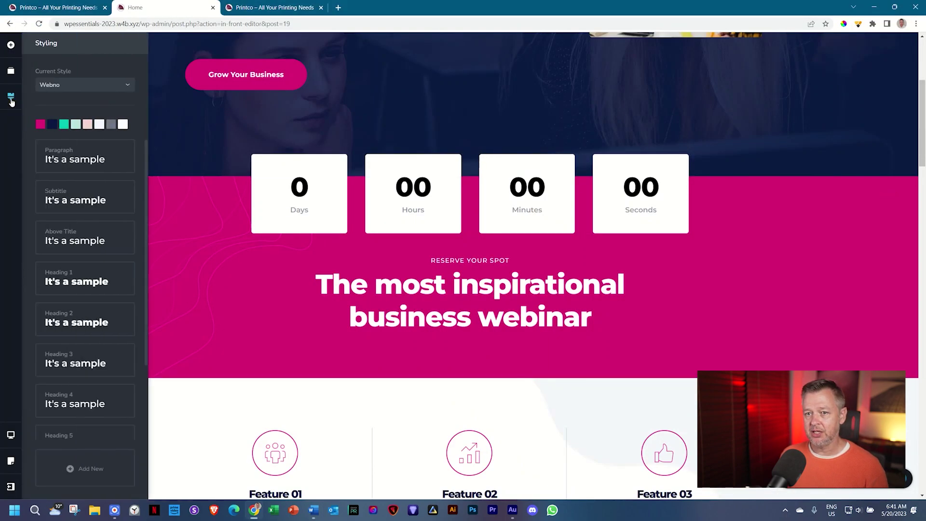
pyautogui.click(41, 124)
pyautogui.doubleClick(53, 217)
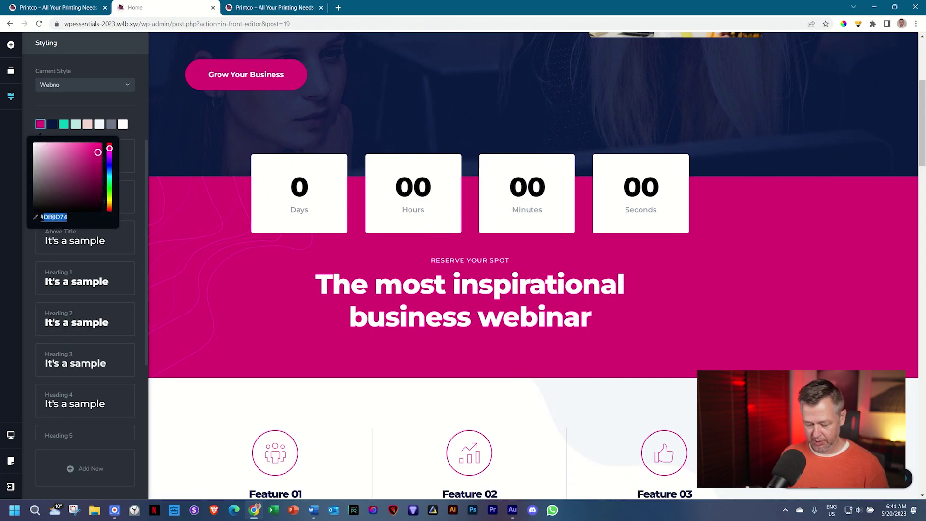
pyautogui.hotkey('ctrl', 'v')
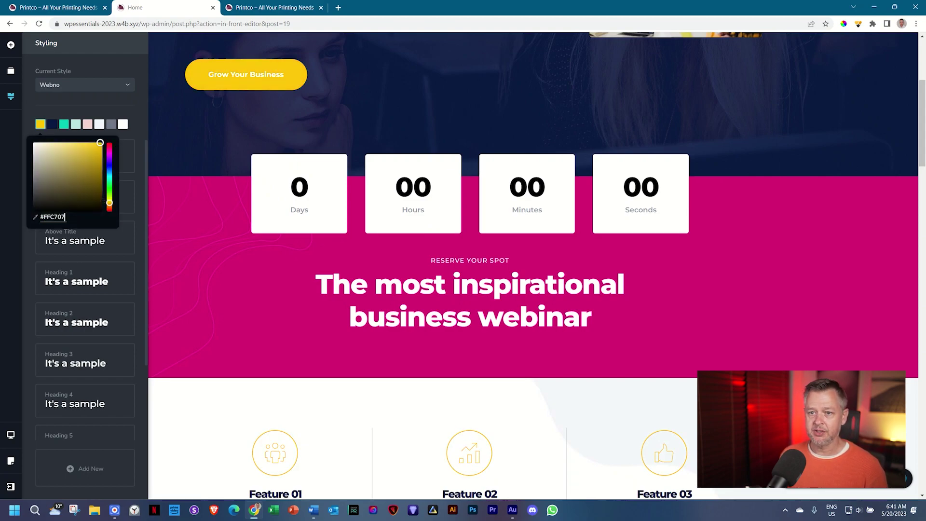
pyautogui.scroll(3, 283, 174)
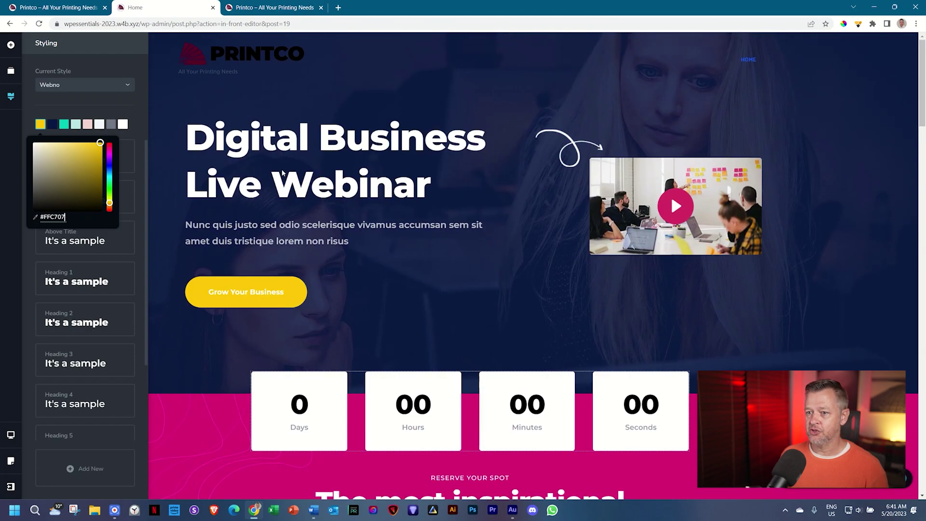
pyautogui.scroll(-3, 265, 199)
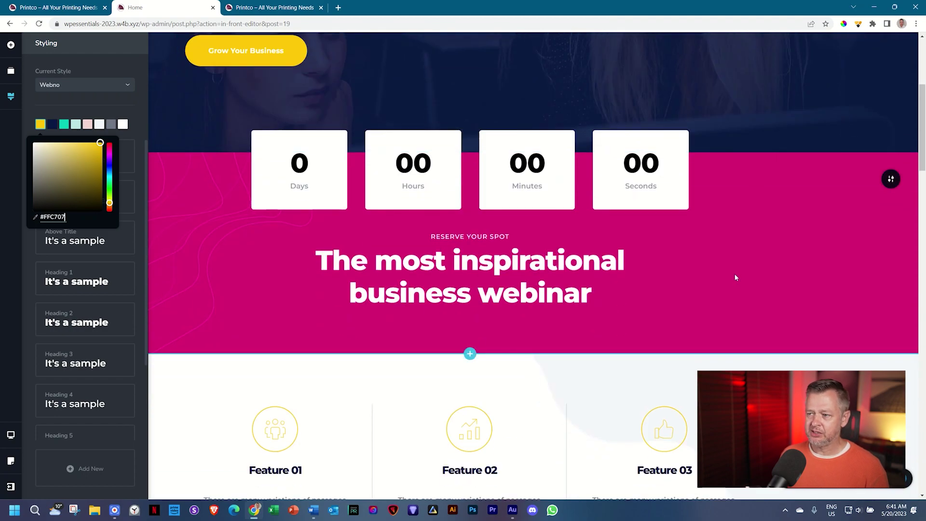
pyautogui.click(751, 260)
pyautogui.scroll(5, 301, 148)
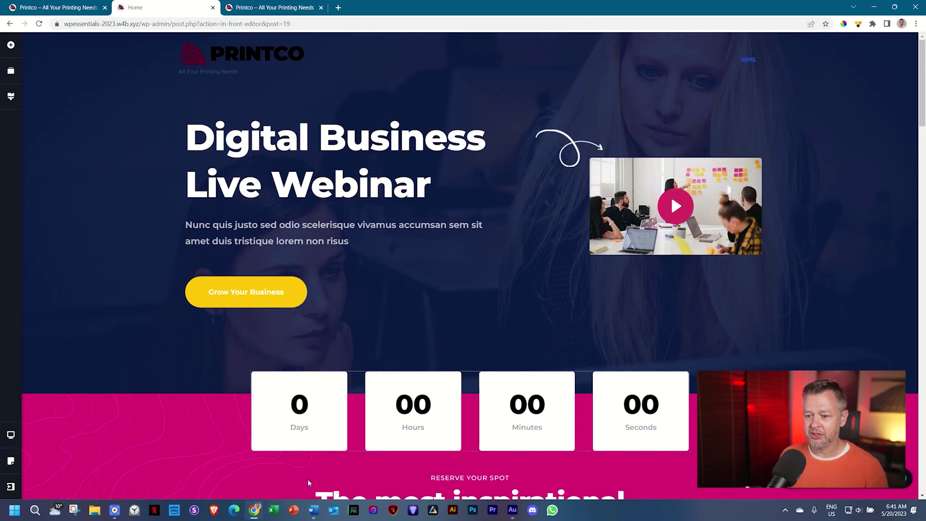
# Copy the Maroon code 560224 from the Word brand notes and return to Brizy
pyautogui.click(311, 510)
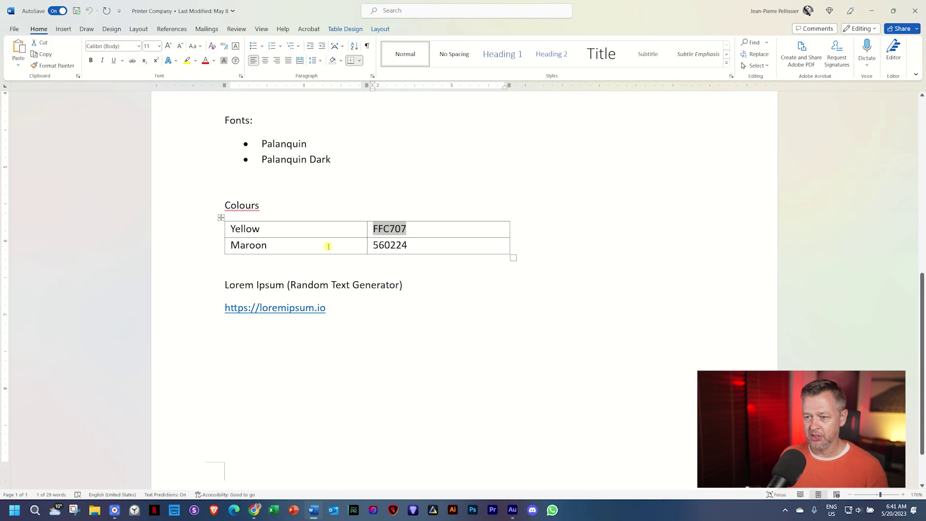
pyautogui.click(328, 247)
pyautogui.press('Tab')
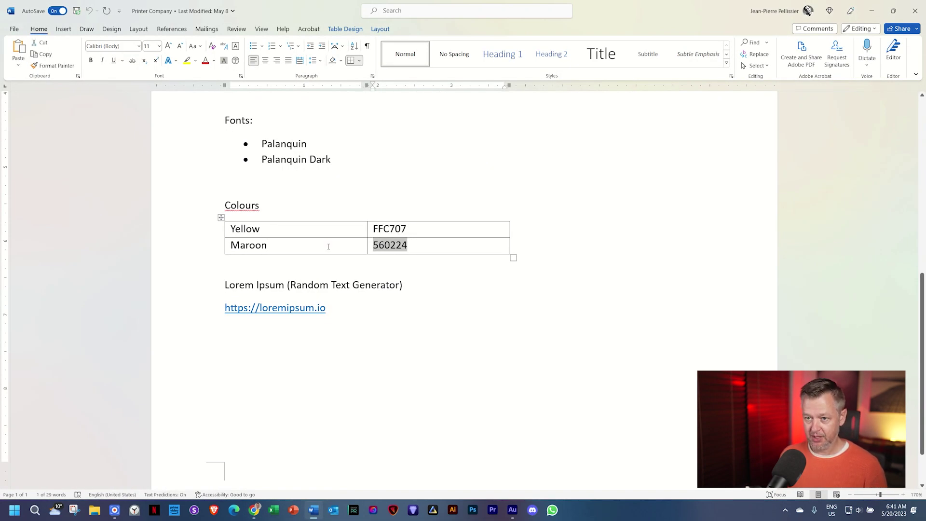
pyautogui.hotkey('alt', 'Tab')
pyautogui.click(11, 97)
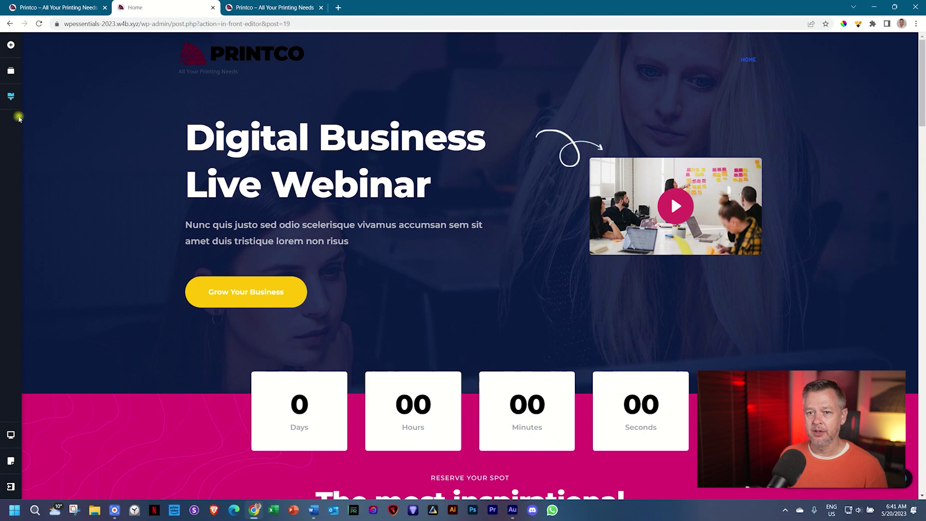
# Replace the navy palette colour #091744 with maroon 560224
pyautogui.click(50, 124)
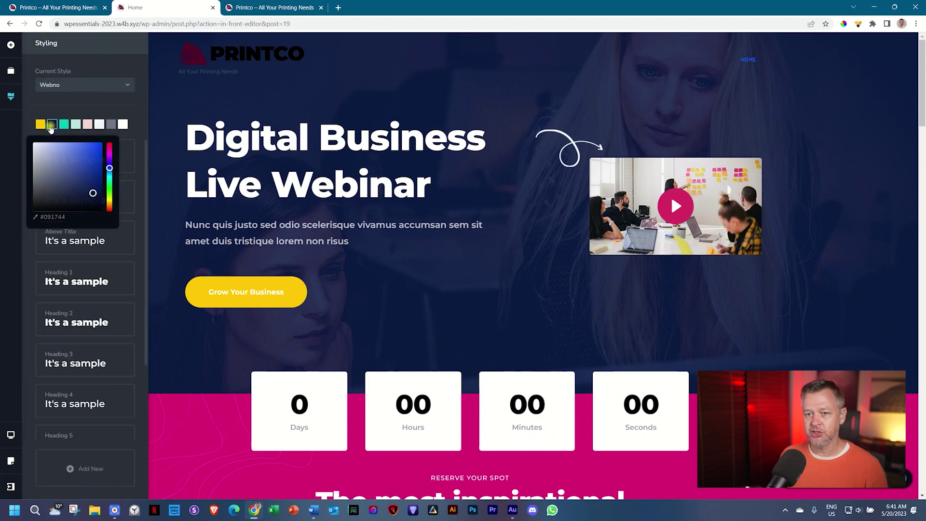
pyautogui.doubleClick(57, 216)
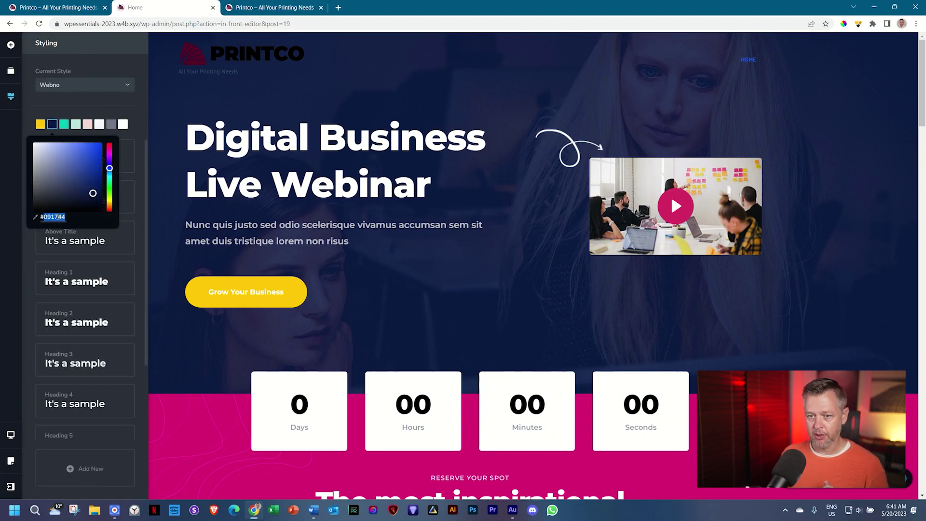
pyautogui.hotkey('ctrl', 'v')
pyautogui.click(817, 303)
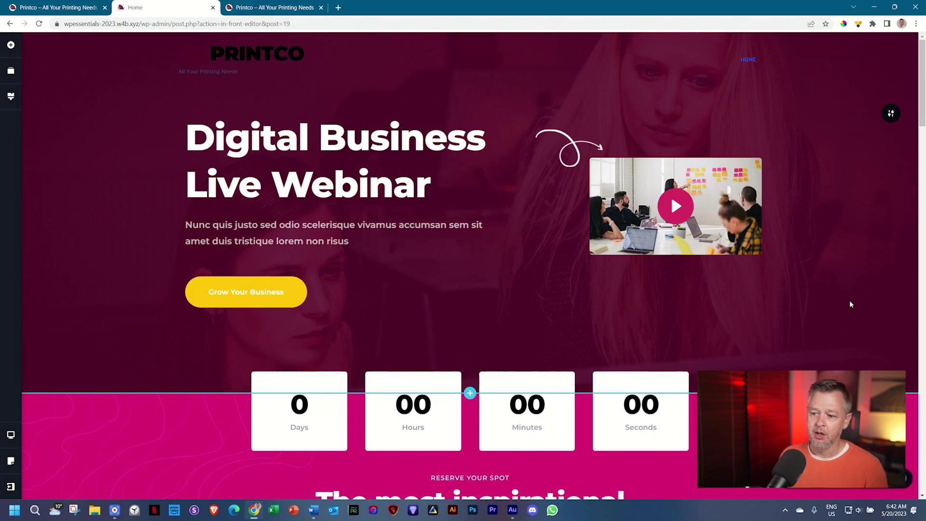
pyautogui.click(11, 96)
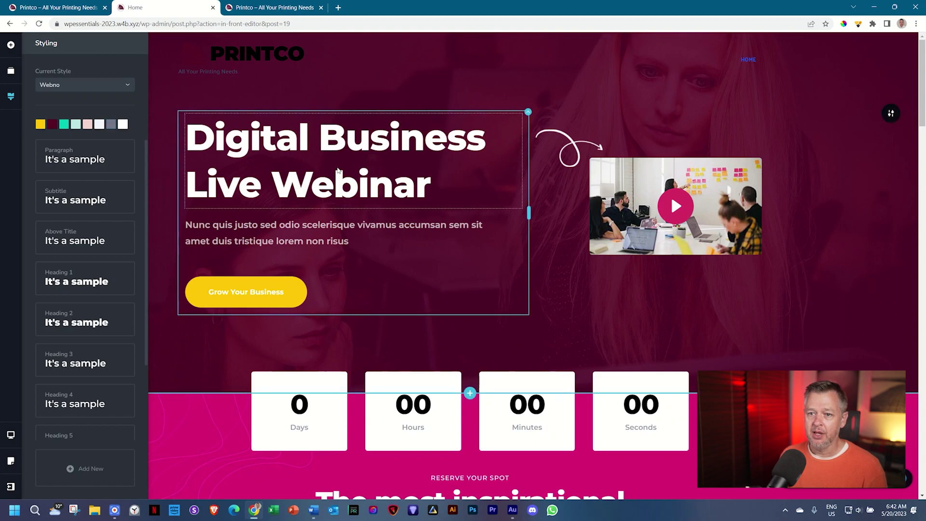
pyautogui.scroll(-15, 335, 173)
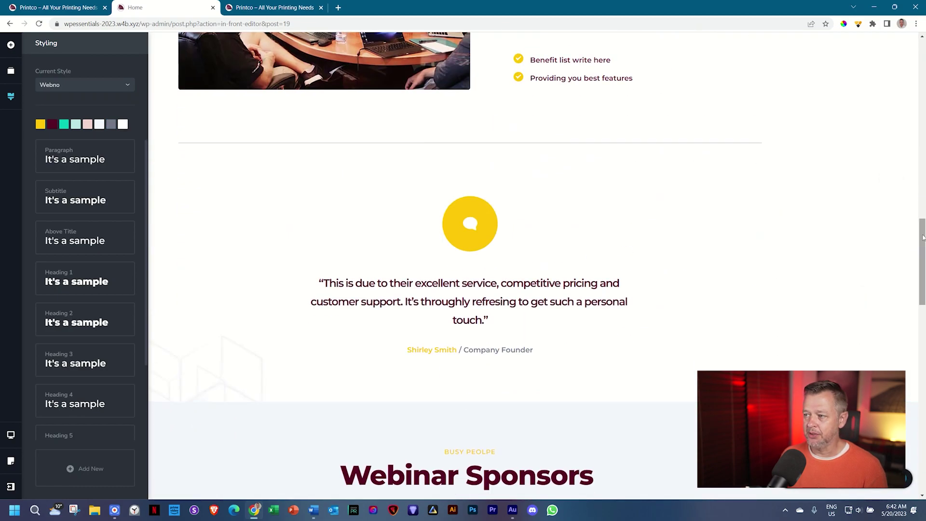
pyautogui.click(891, 177)
pyautogui.scroll(-15, 891, 177)
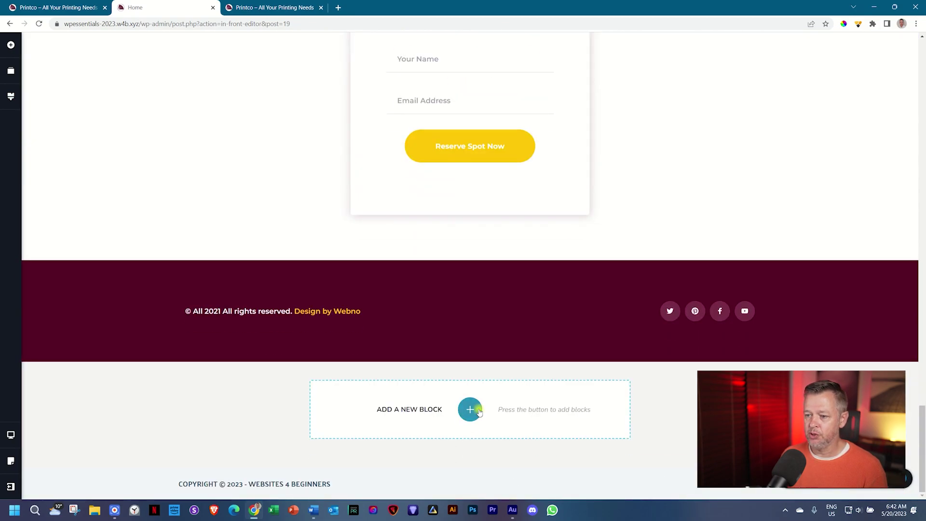
# Add an empty block below the footer and drop a Text element into it
pyautogui.click(471, 409)
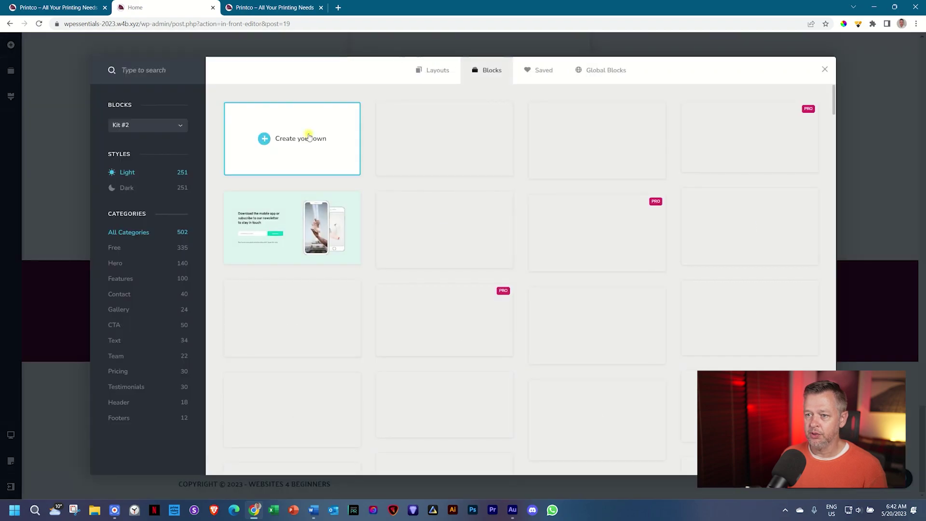
pyautogui.click(305, 136)
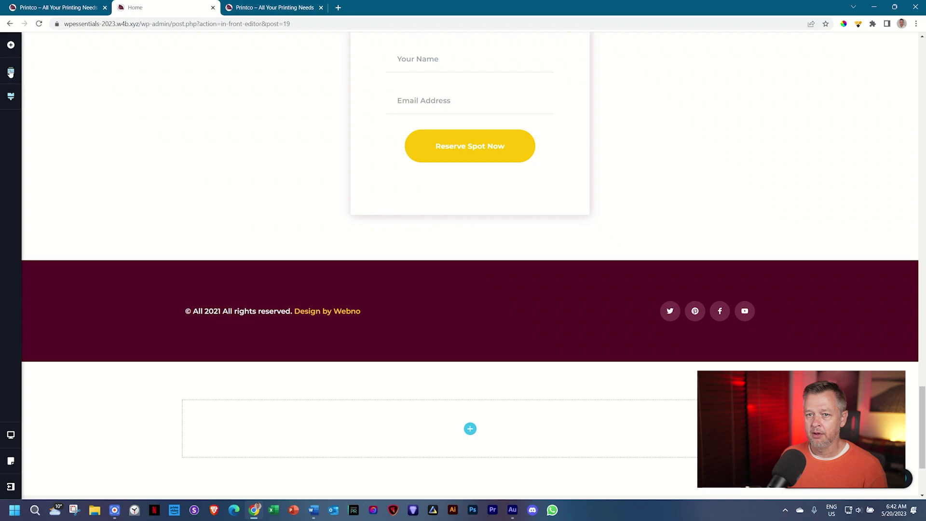
pyautogui.click(11, 45)
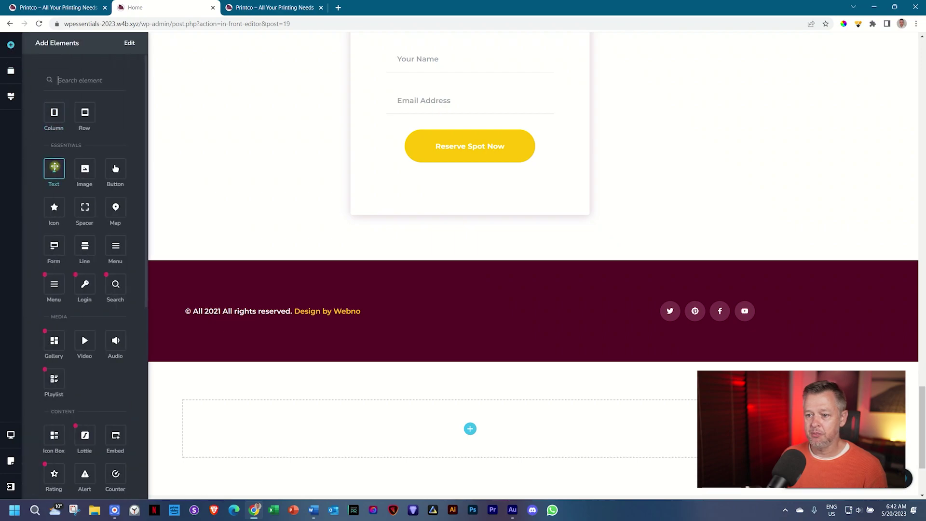
pyautogui.moveTo(54, 167); pyautogui.dragTo(471, 440)
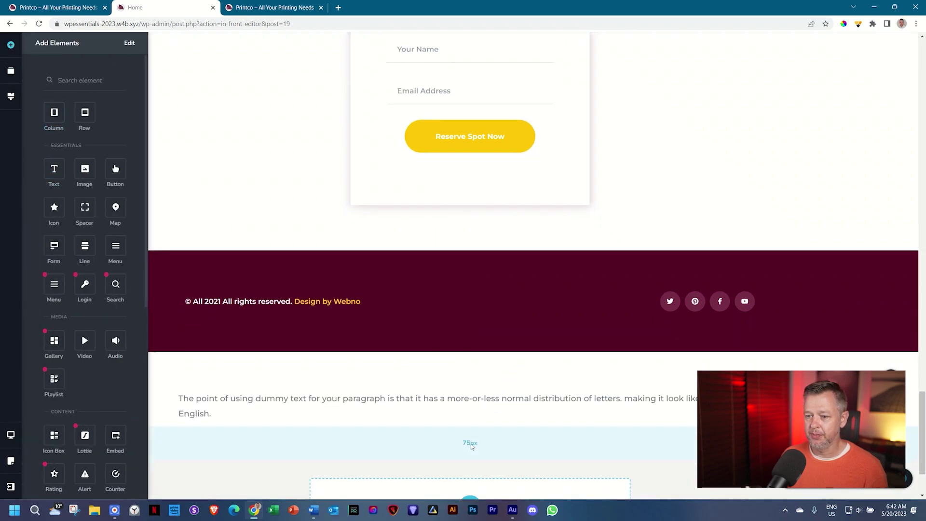
pyautogui.scroll(-2, 472, 446)
# Open the paragraph's text colour options, then the global Styling palette
pyautogui.click(419, 300)
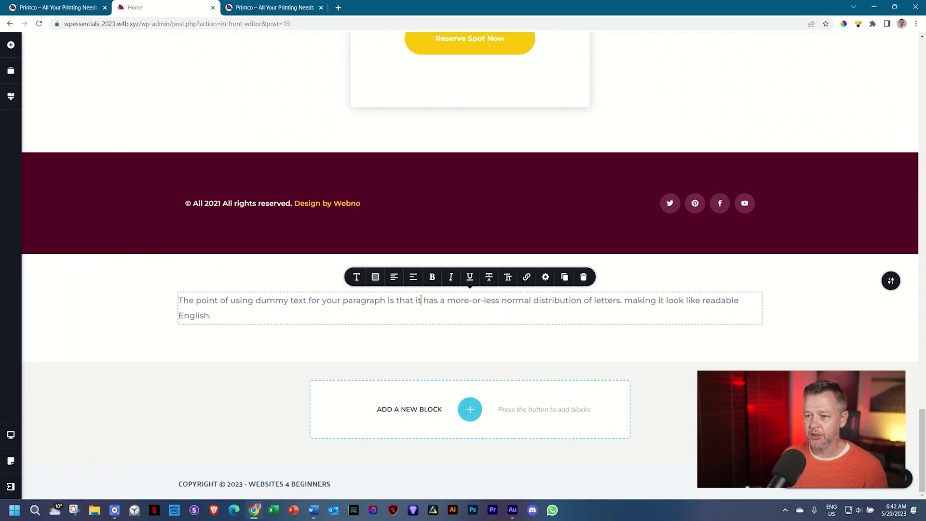
pyautogui.click(377, 277)
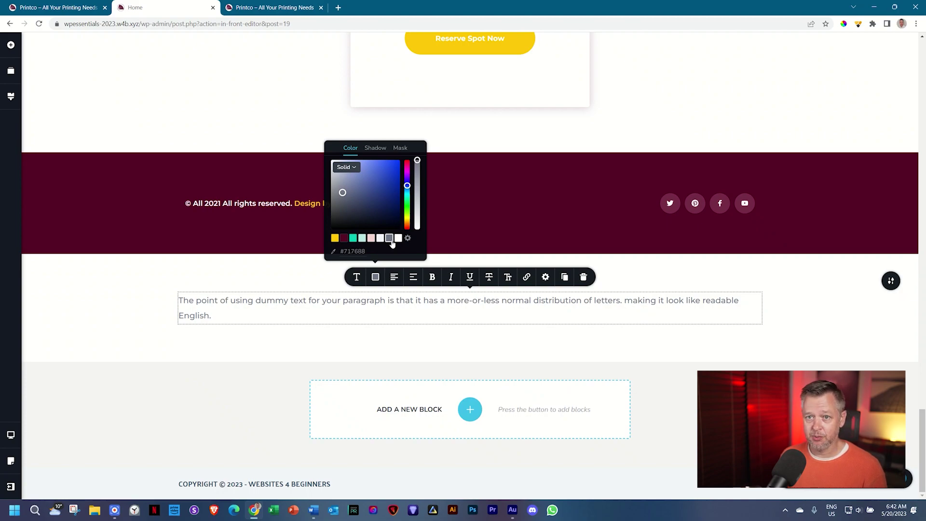
pyautogui.click(10, 97)
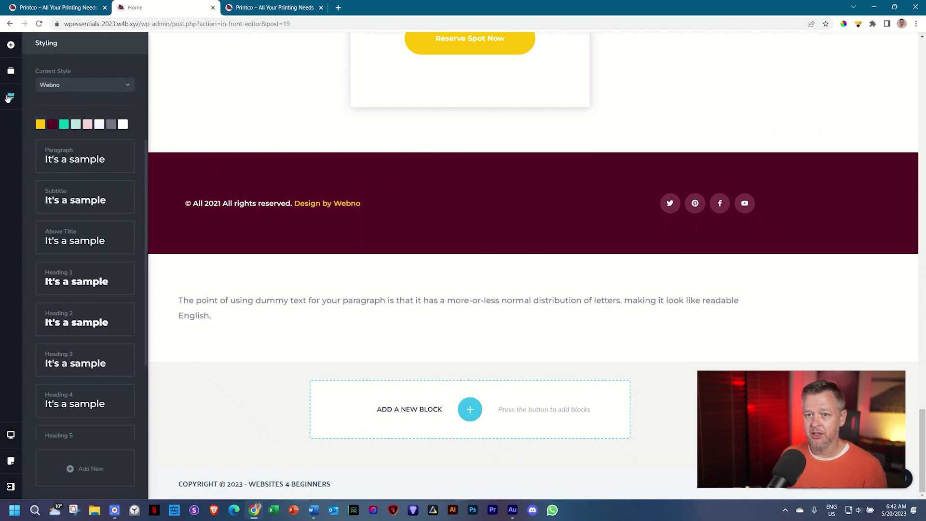
pyautogui.click(125, 124)
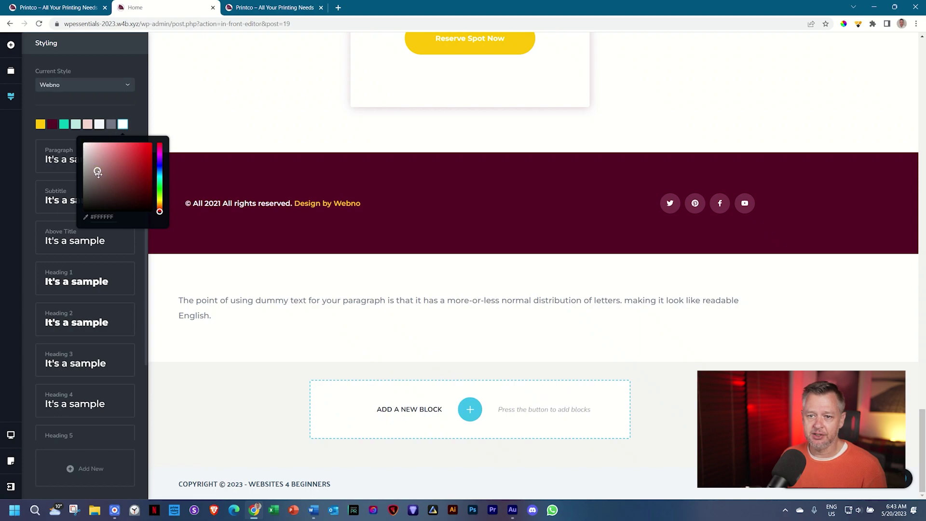
pyautogui.click(124, 124)
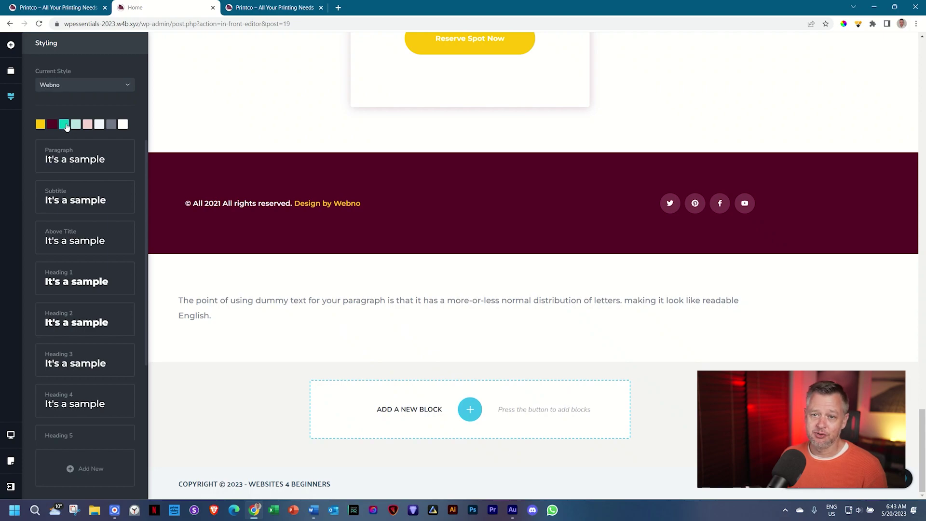
pyautogui.click(470, 409)
# Add a new block below the paragraph containing a star icon and a button
pyautogui.click(310, 138)
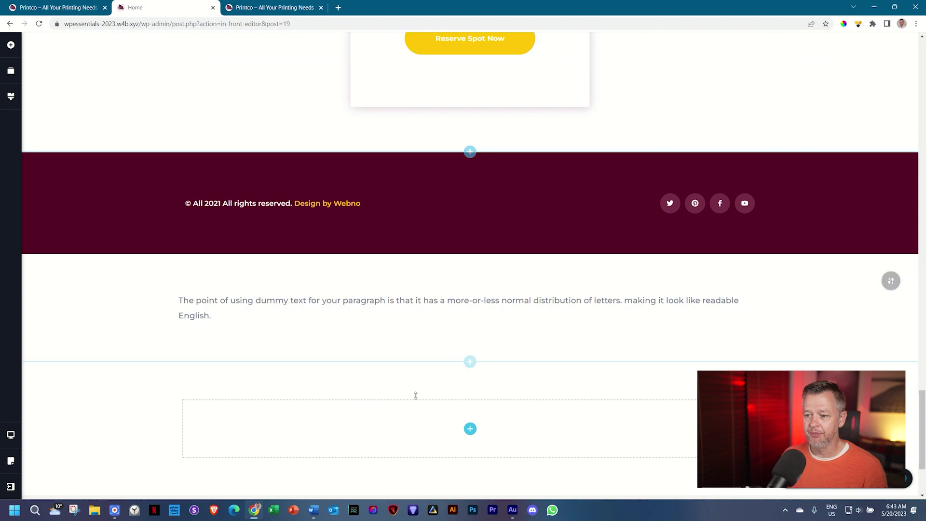
pyautogui.click(470, 428)
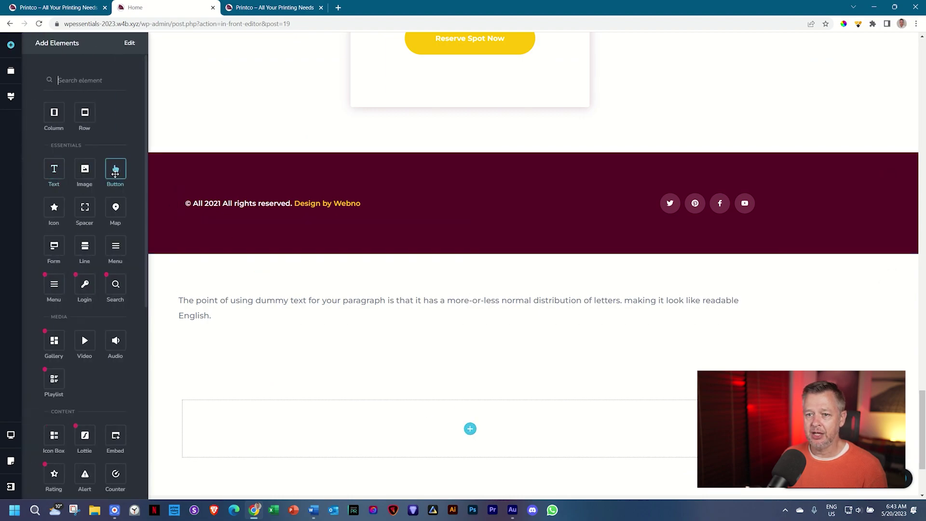
pyautogui.moveTo(63, 199); pyautogui.dragTo(471, 436)
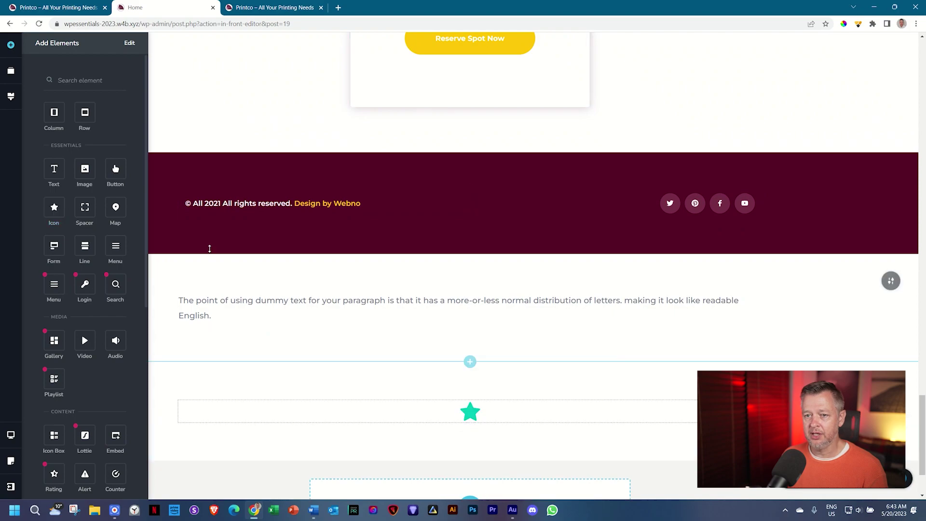
pyautogui.moveTo(115, 169); pyautogui.dragTo(454, 434)
pyautogui.scroll(-3, 583, 376)
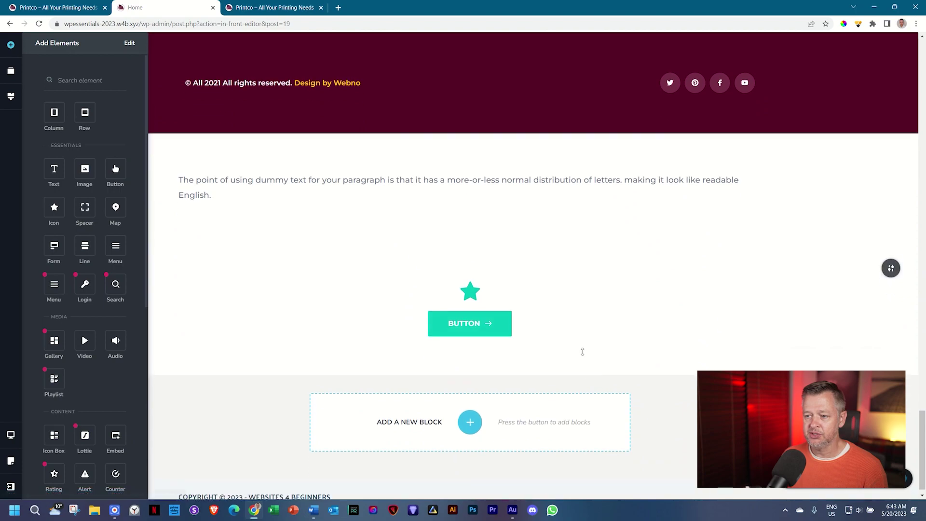
# Open the teal global palette colour's picker and copy brand yellow FFC707 from the Word notes
pyautogui.click(11, 99)
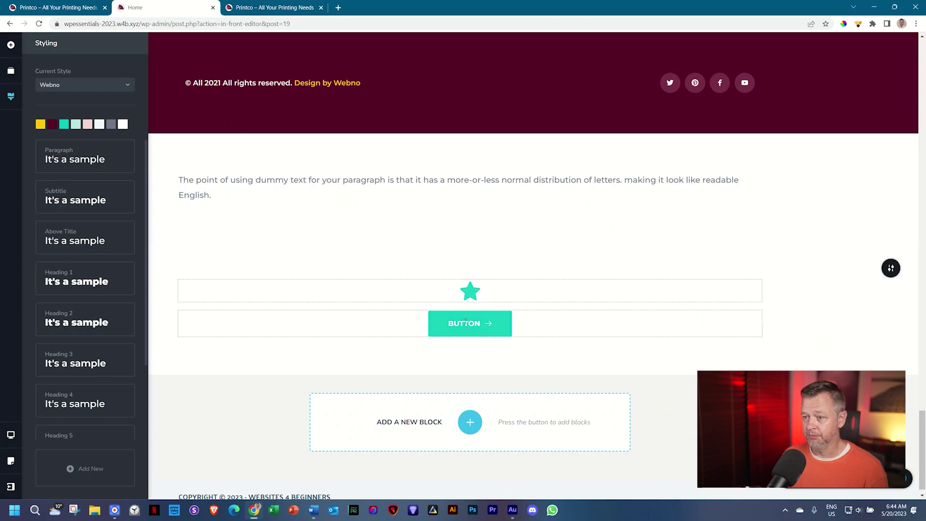
pyautogui.click(64, 124)
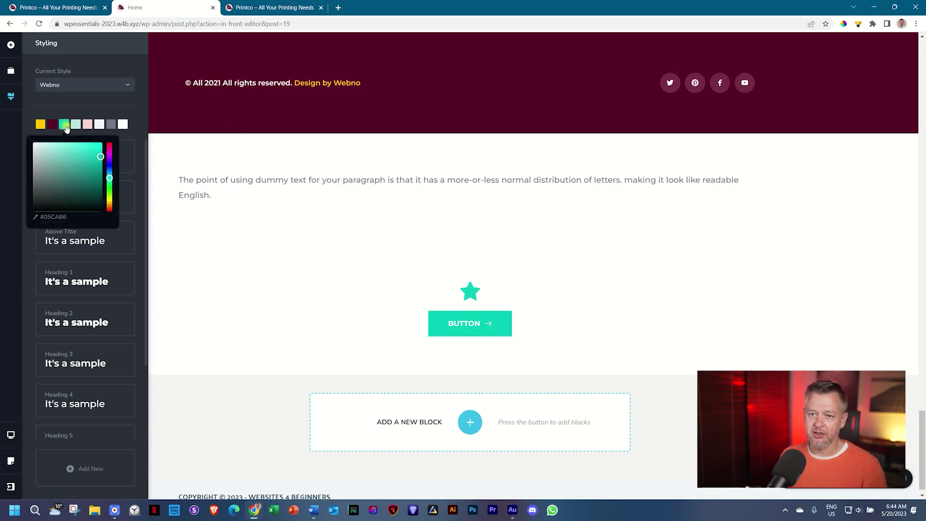
pyautogui.click(314, 510)
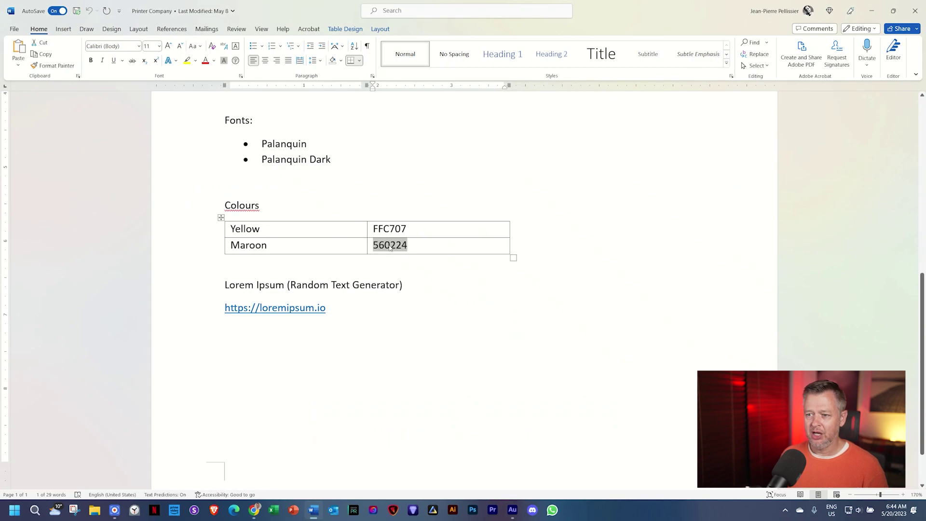
pyautogui.doubleClick(389, 229)
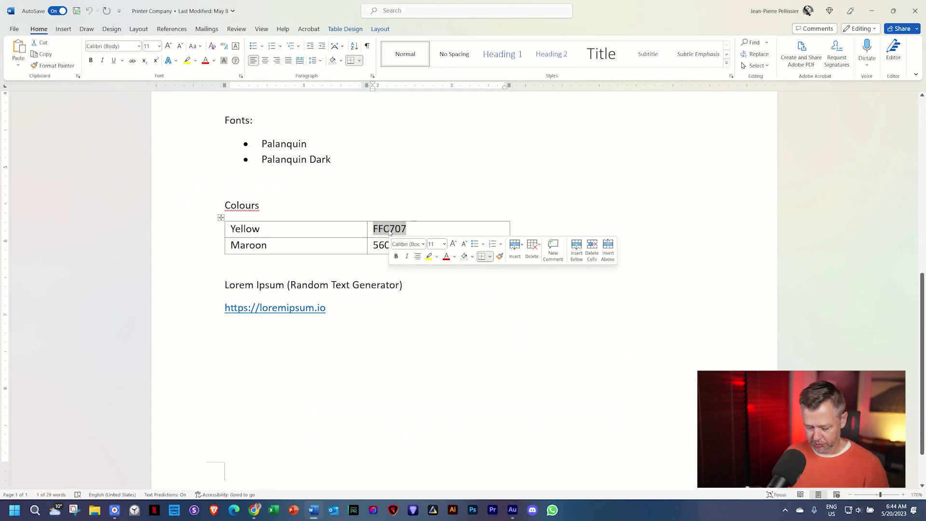
pyautogui.hotkey('ctrl', 'c')
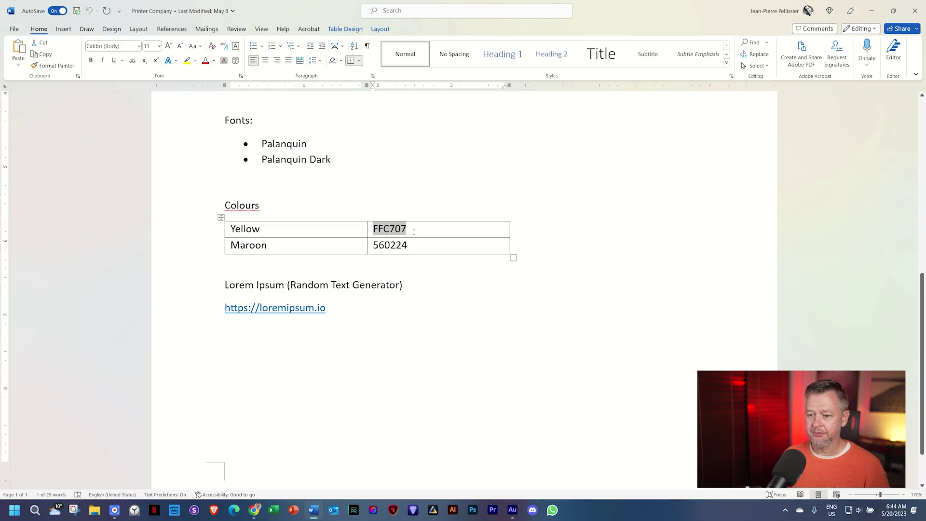
pyautogui.click(254, 510)
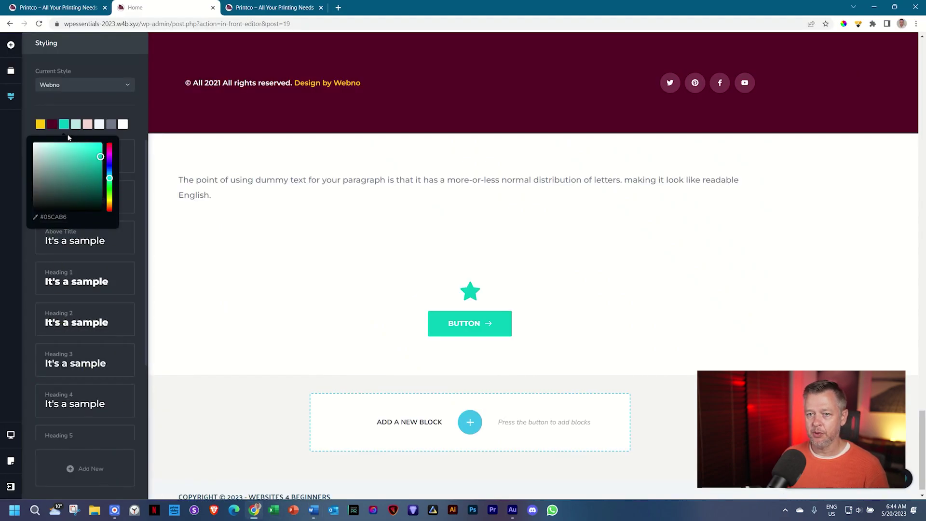
# Replace the teal palette colour's hex value with FFC707
pyautogui.click(53, 217)
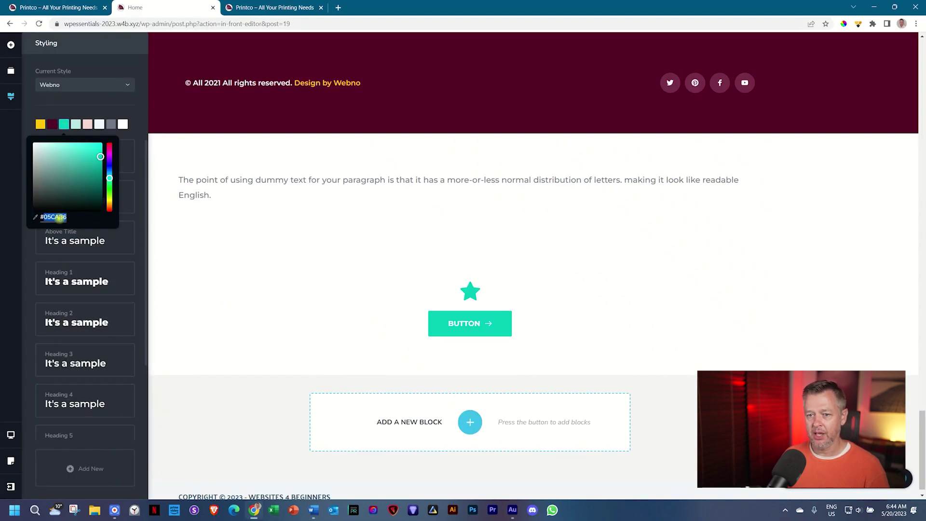
pyautogui.hotkey('ctrl', 'v')
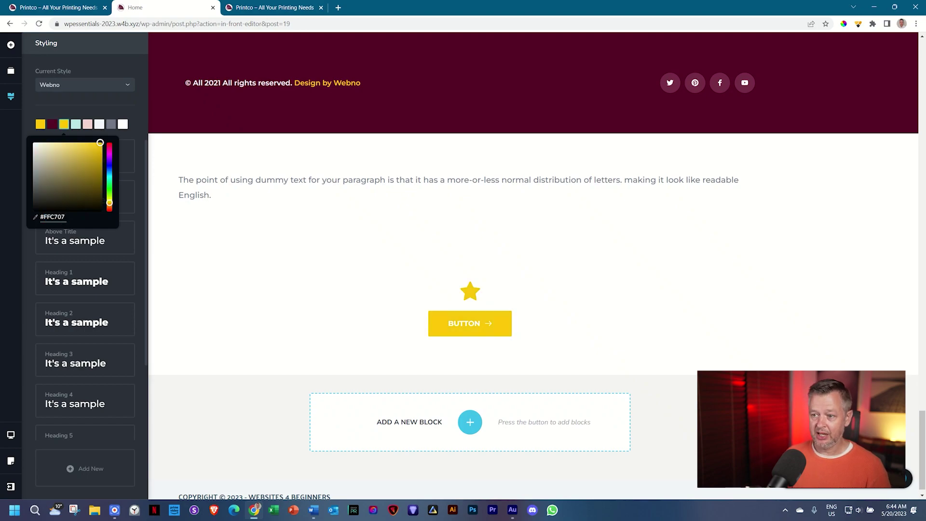
pyautogui.click(510, 280)
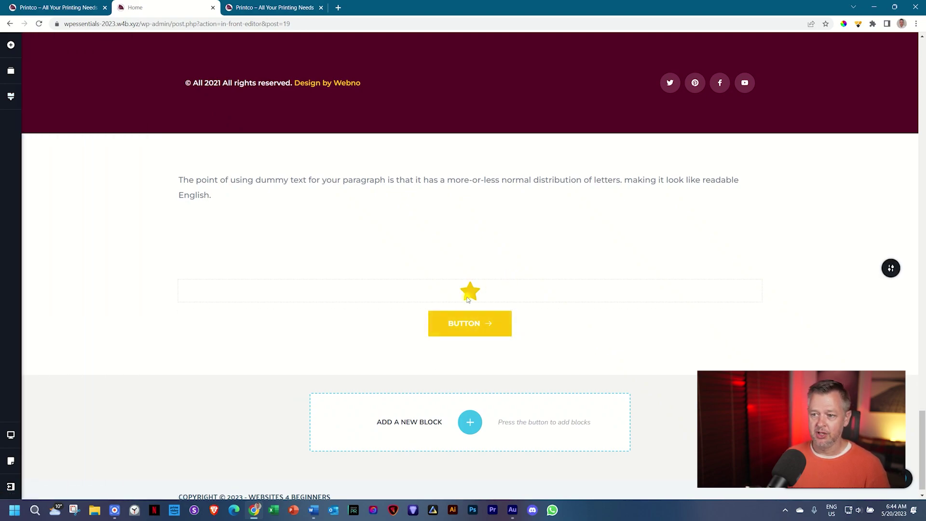
# Delete the temporary star-and-button test section
pyautogui.click(471, 294)
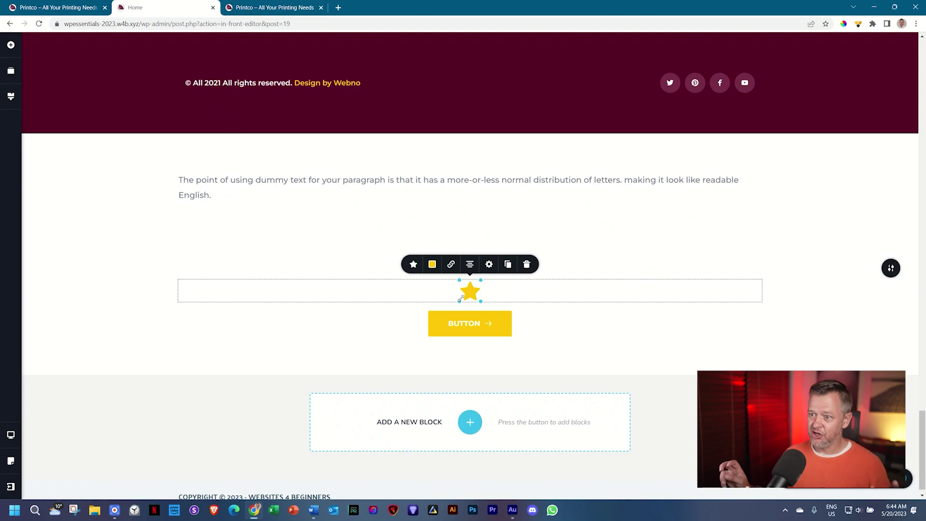
pyautogui.click(367, 342)
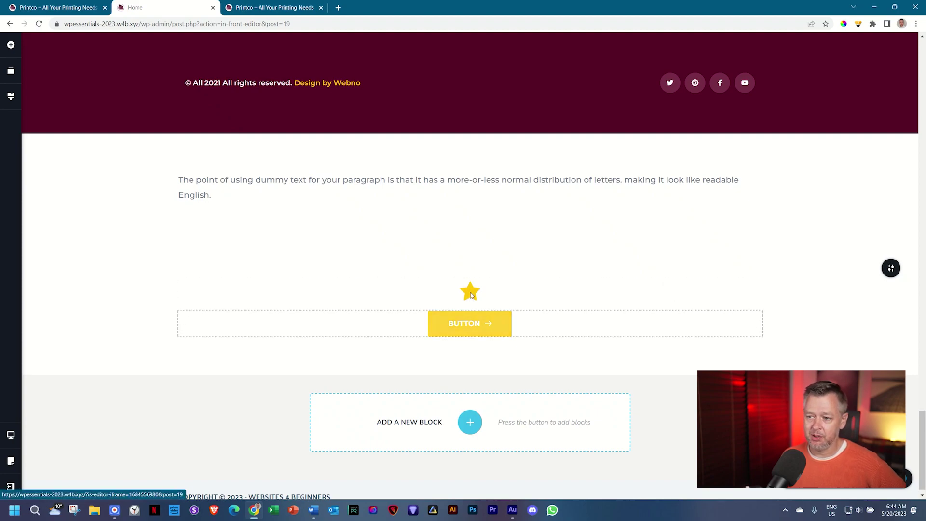
pyautogui.click(868, 268)
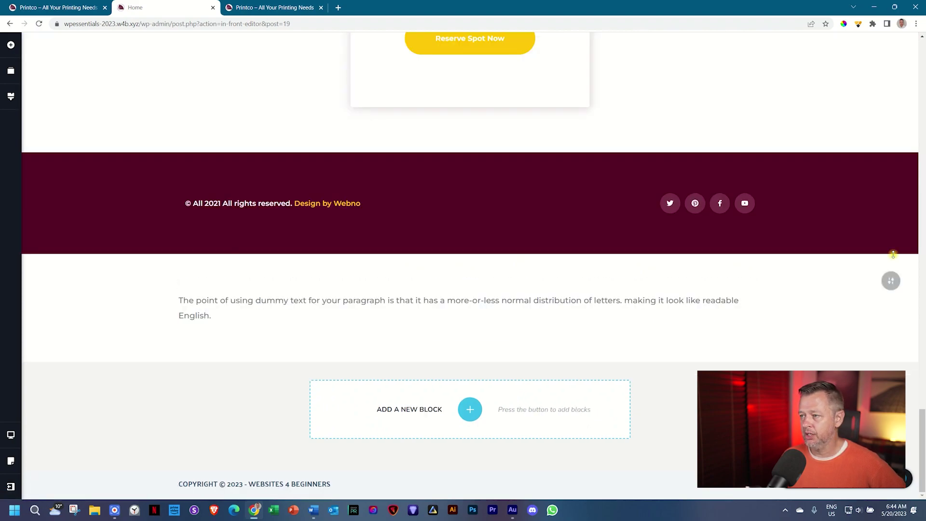
pyautogui.scroll(15, 890, 285)
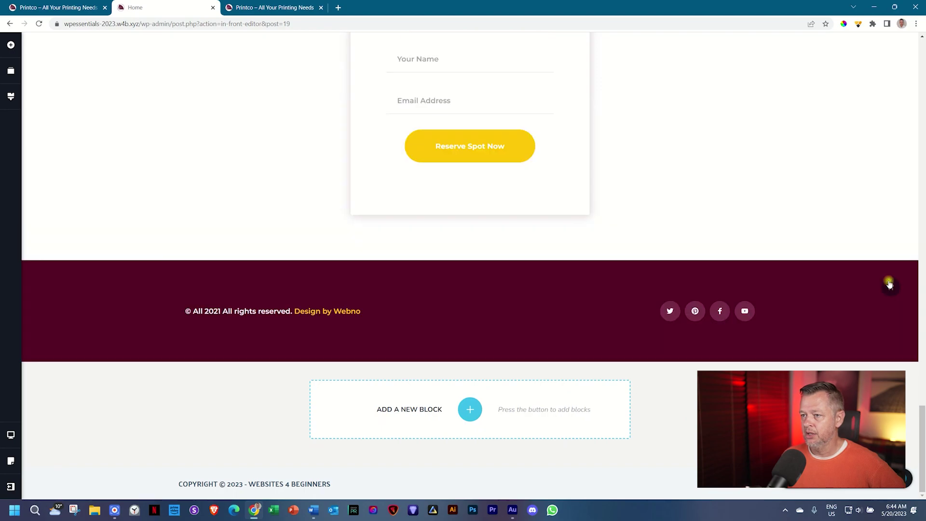
pyautogui.scroll(10, 891, 289)
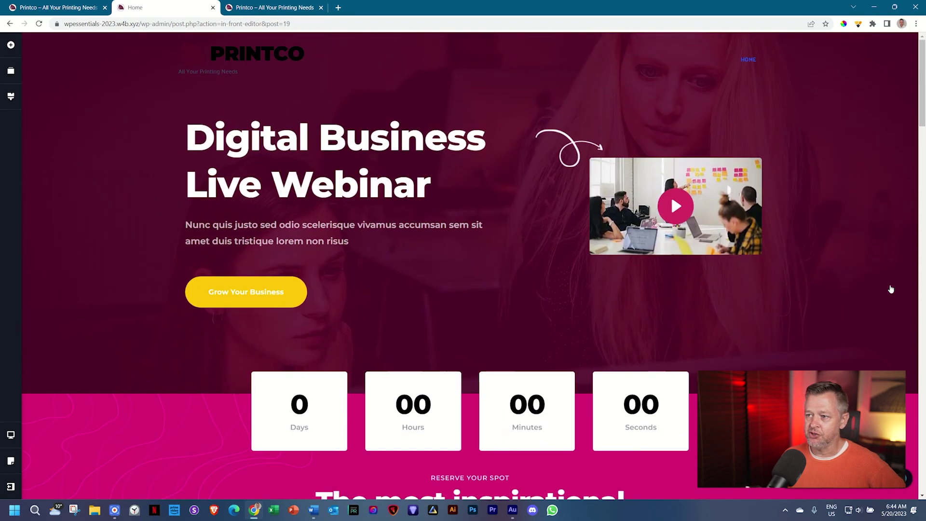
# Set the hero section's overlay colour to brand yellow
pyautogui.moveTo(890, 118)
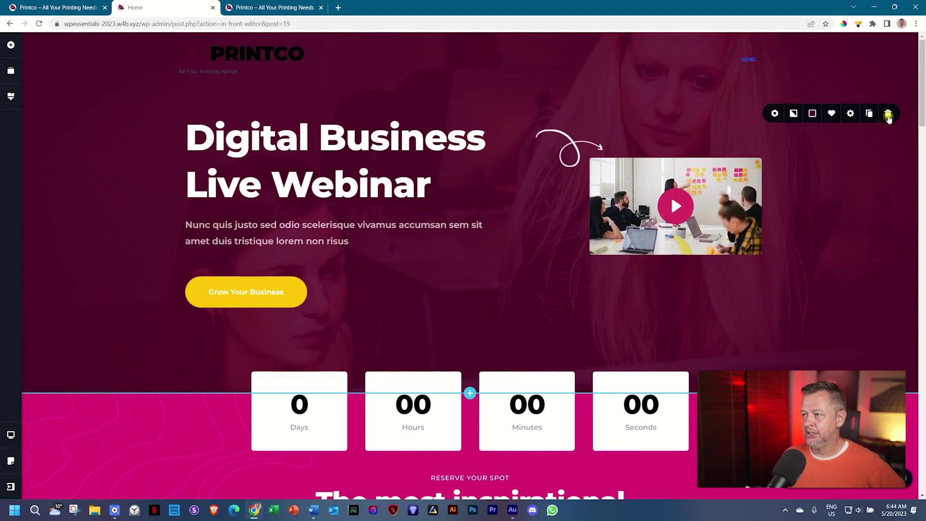
pyautogui.click(812, 113)
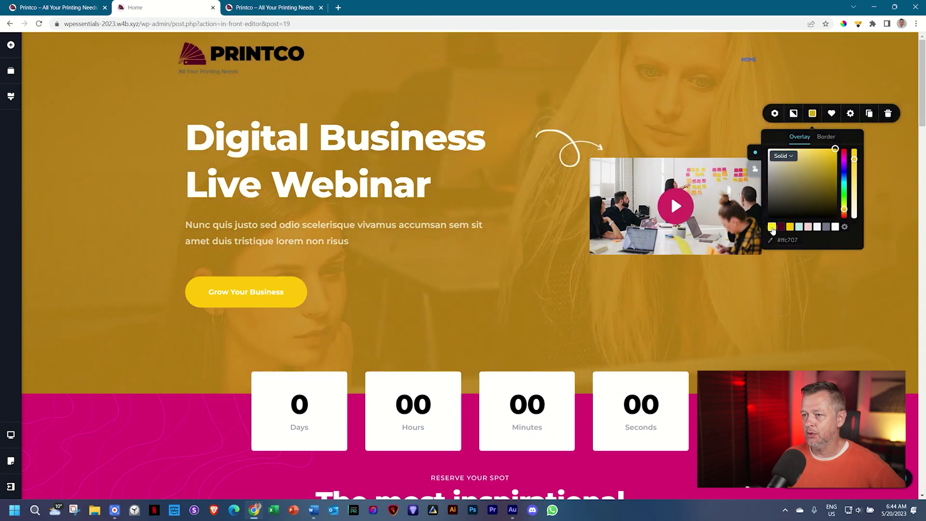
pyautogui.click(771, 227)
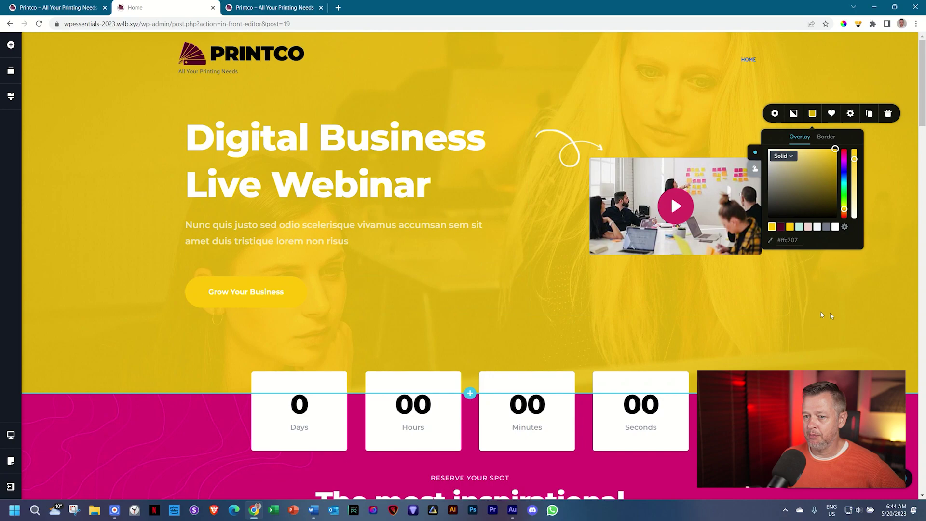
# Give the Grow Your Business button a maroon background and no border
pyautogui.click(230, 292)
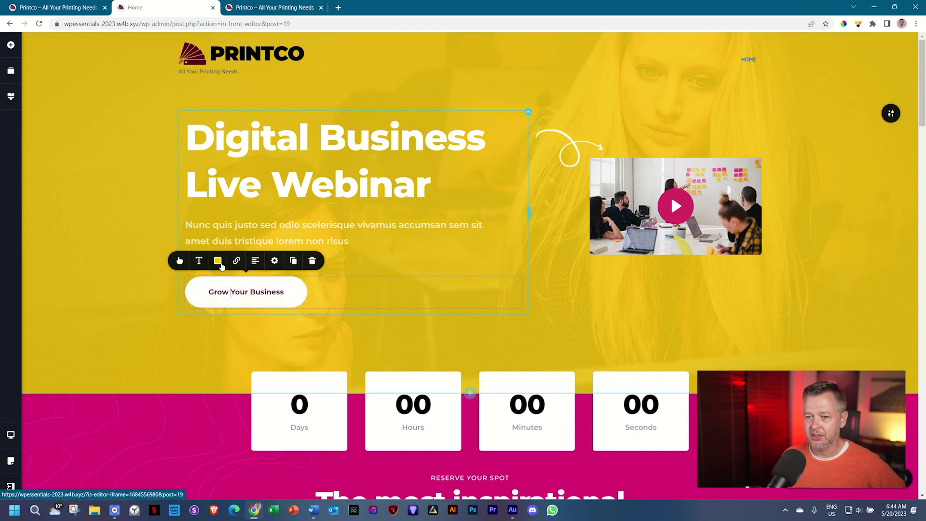
pyautogui.click(218, 260)
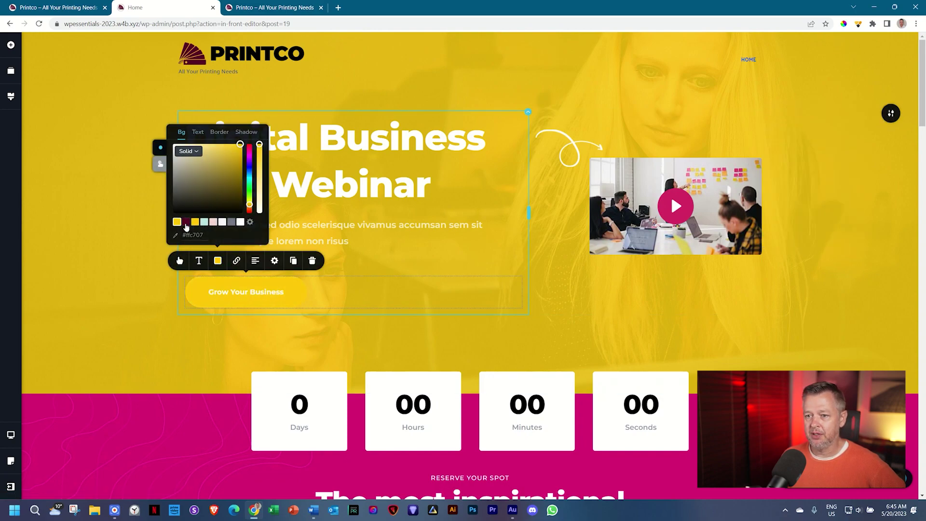
pyautogui.click(187, 223)
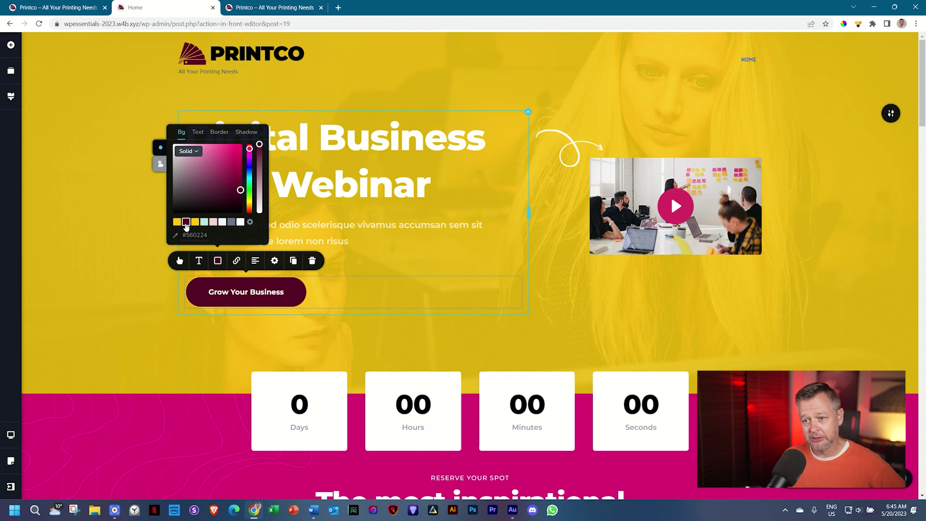
pyautogui.click(220, 133)
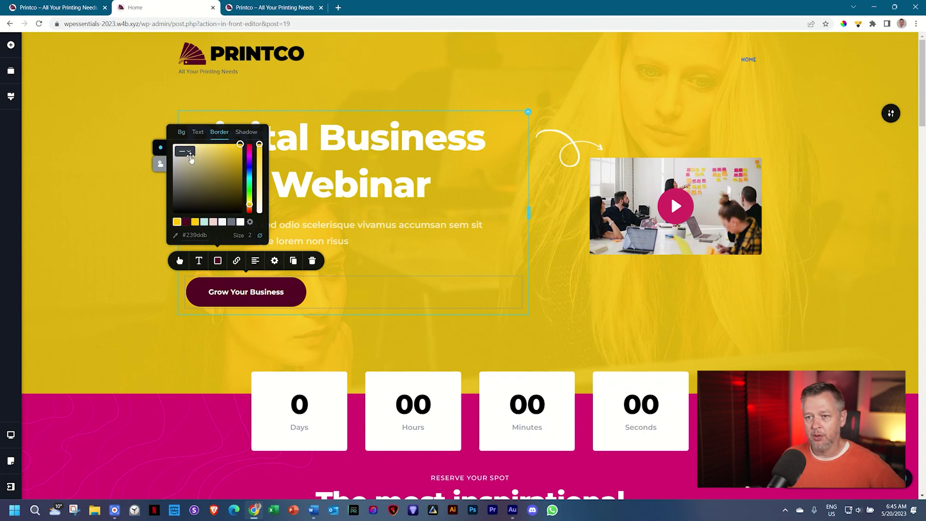
pyautogui.click(190, 159)
pyautogui.click(187, 162)
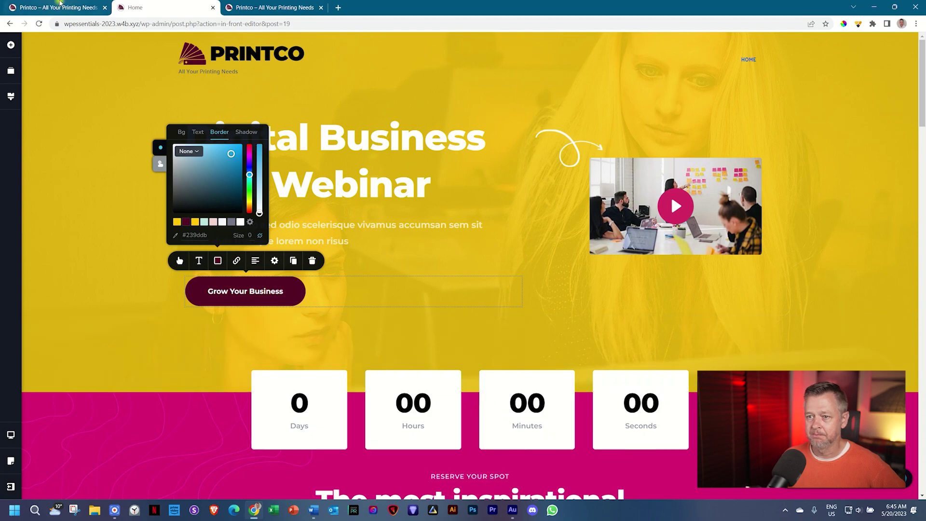
# Compare against the live reference site, then select the hero heading for editing
pyautogui.click(58, 7)
pyautogui.click(155, 4)
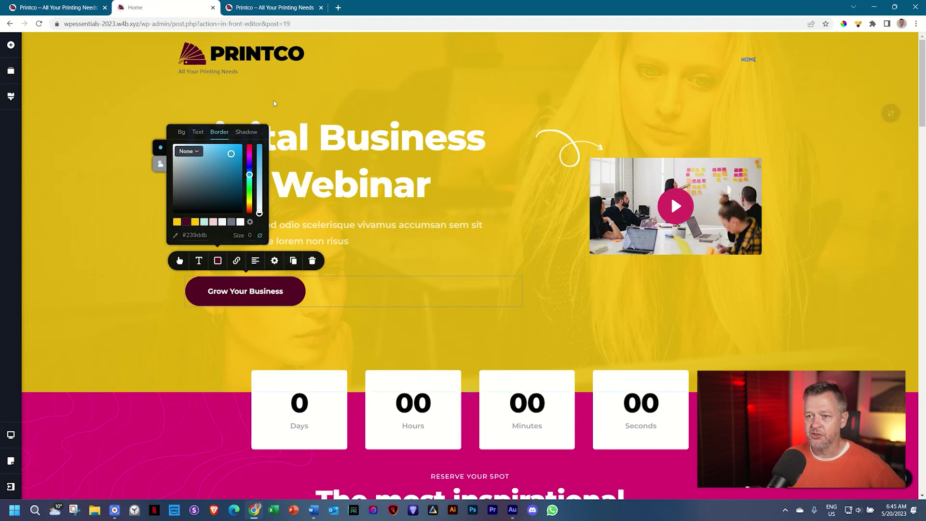
pyautogui.click(309, 137)
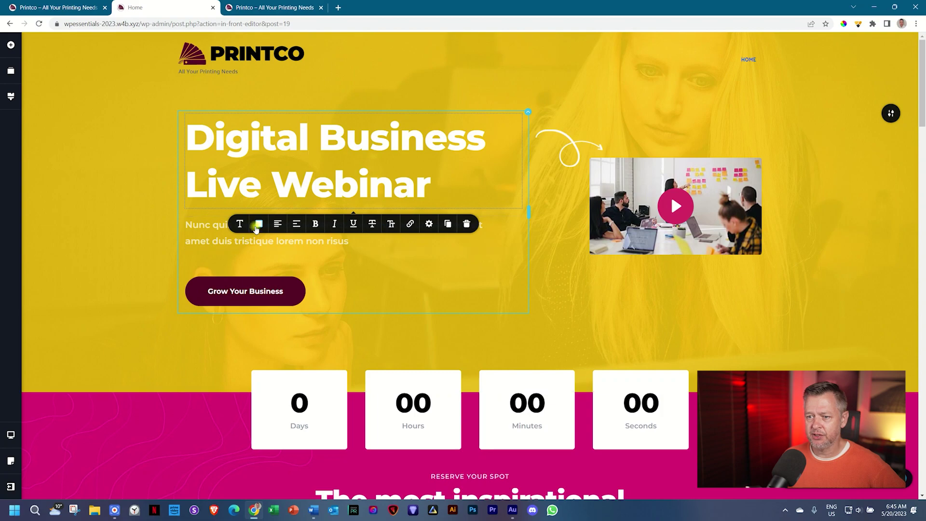
# Colour the Digital Business and Live Webinar heading lines maroon #560224
pyautogui.click(258, 224)
pyautogui.click(227, 337)
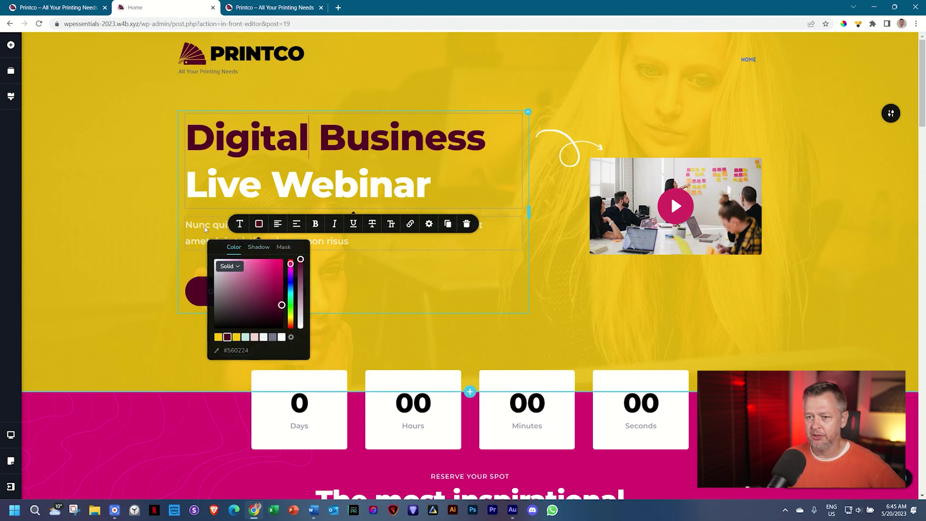
pyautogui.click(259, 225)
pyautogui.click(259, 226)
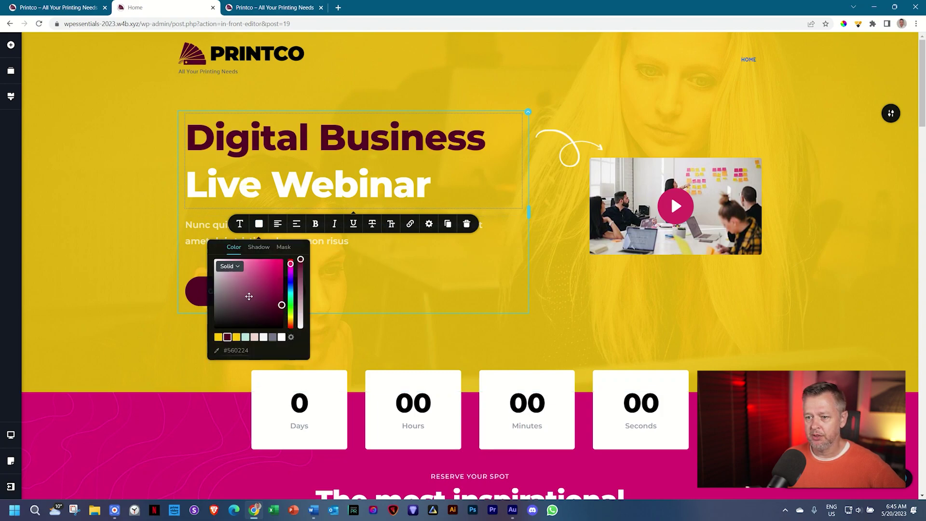
pyautogui.click(229, 338)
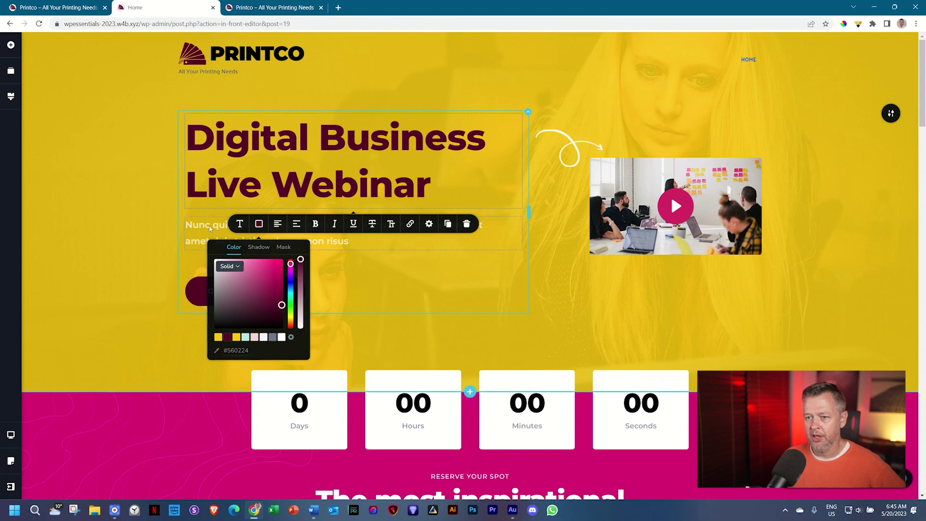
# Colour both lines of the paragraph below the heading maroon #560224
pyautogui.click(211, 227)
pyautogui.click(260, 202)
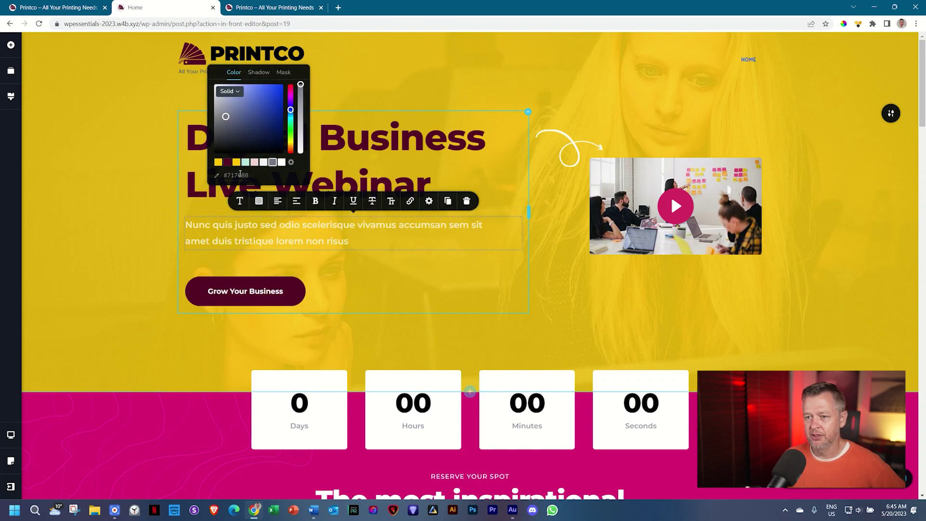
pyautogui.click(330, 241)
pyautogui.click(254, 201)
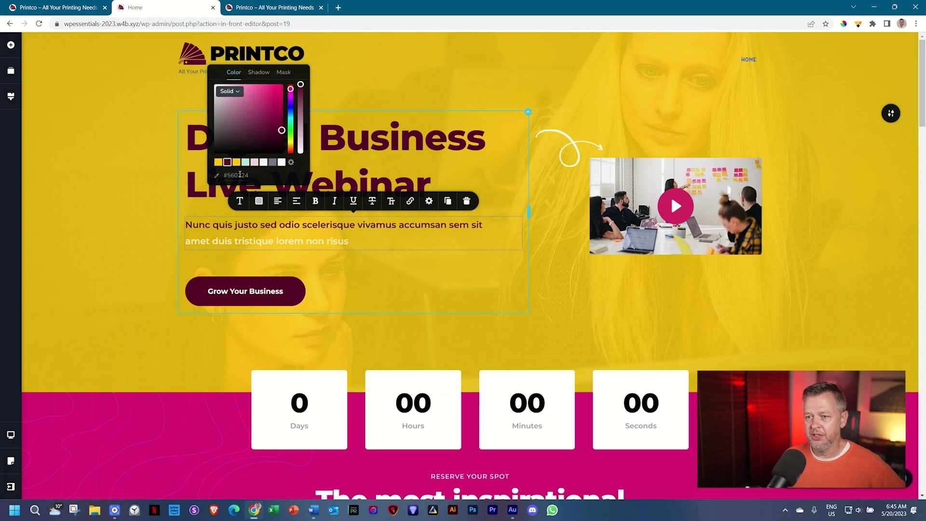
pyautogui.click(227, 162)
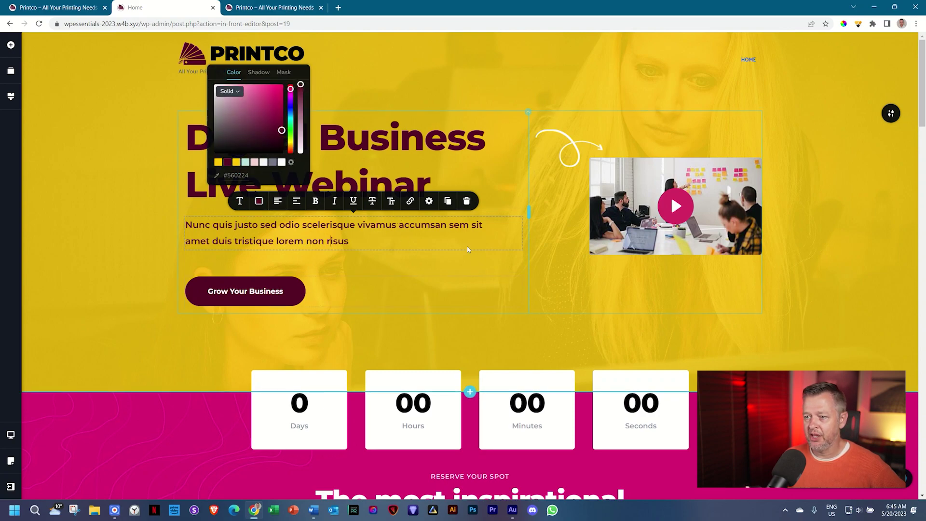
pyautogui.click(861, 257)
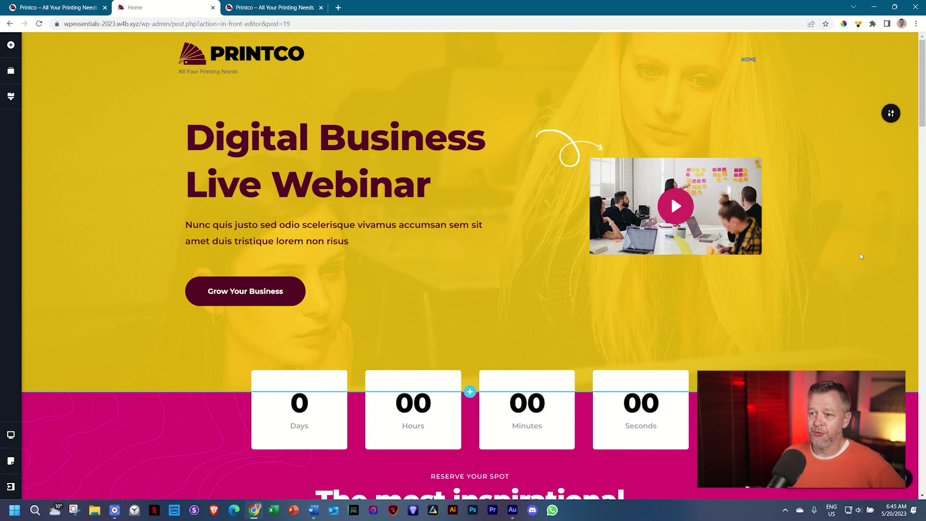
# Switch the countdown section's pink overlay to the maroon swatch
pyautogui.scroll(-3, 860, 255)
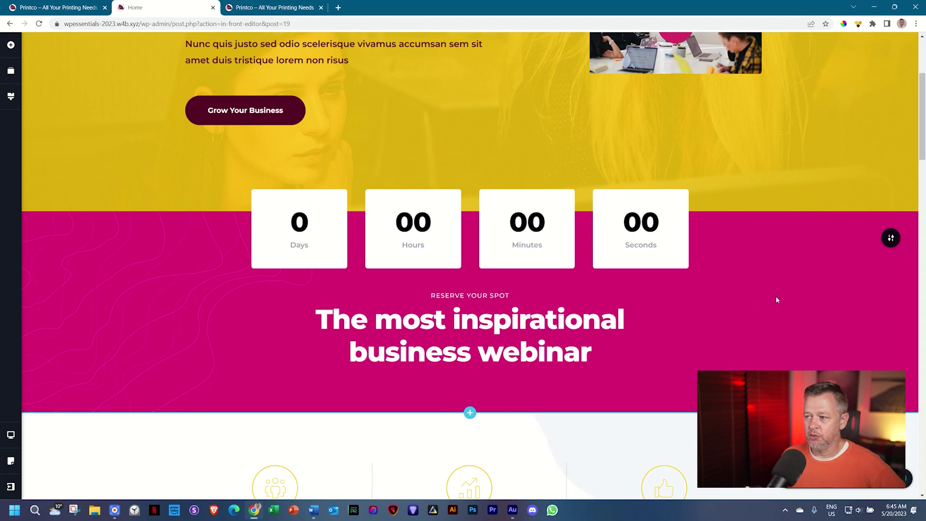
pyautogui.click(890, 238)
pyautogui.click(812, 238)
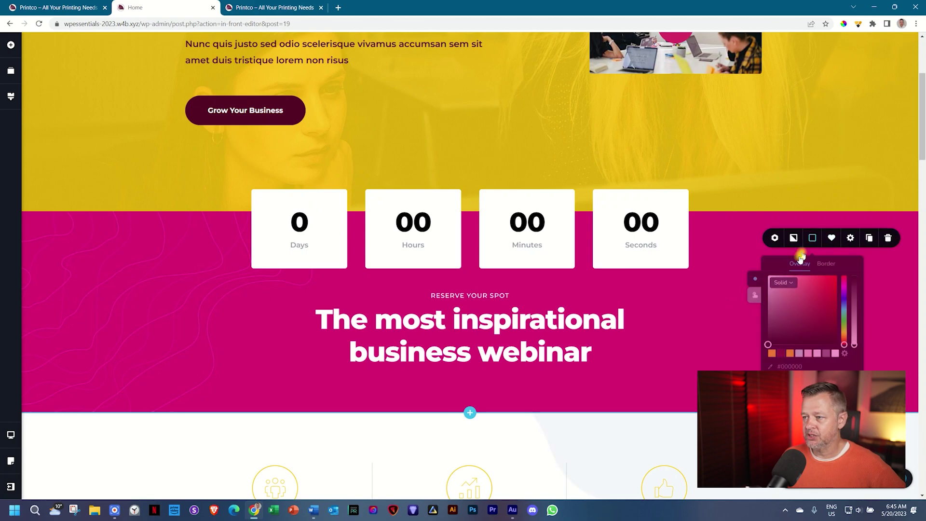
pyautogui.click(781, 352)
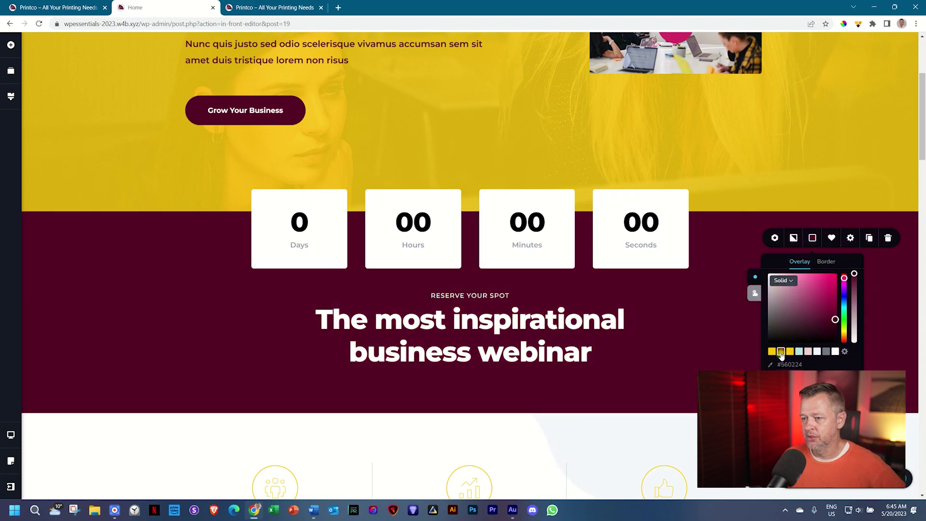
pyautogui.click(711, 359)
# Scroll through the page to review the yellow and maroon colour scheme
pyautogui.scroll(-4, 708, 362)
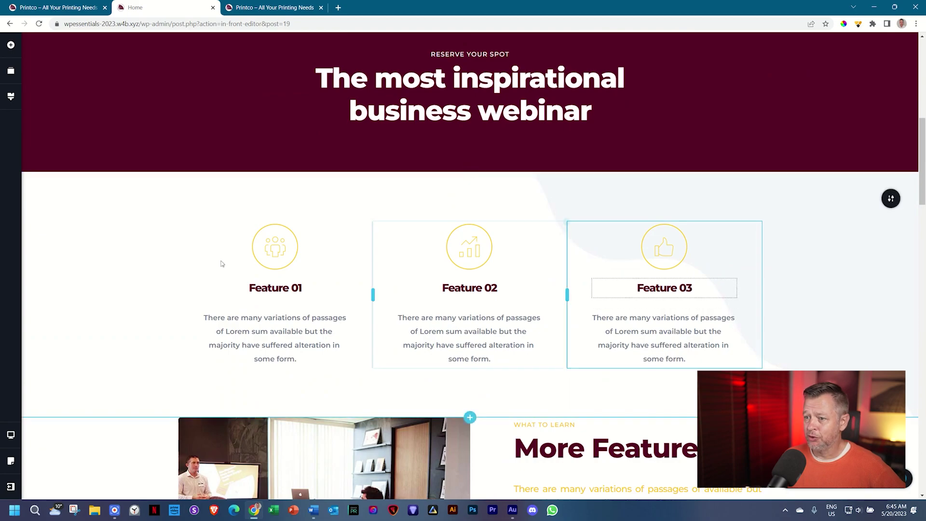
pyautogui.scroll(-3, 912, 268)
pyautogui.scroll(-2, 914, 269)
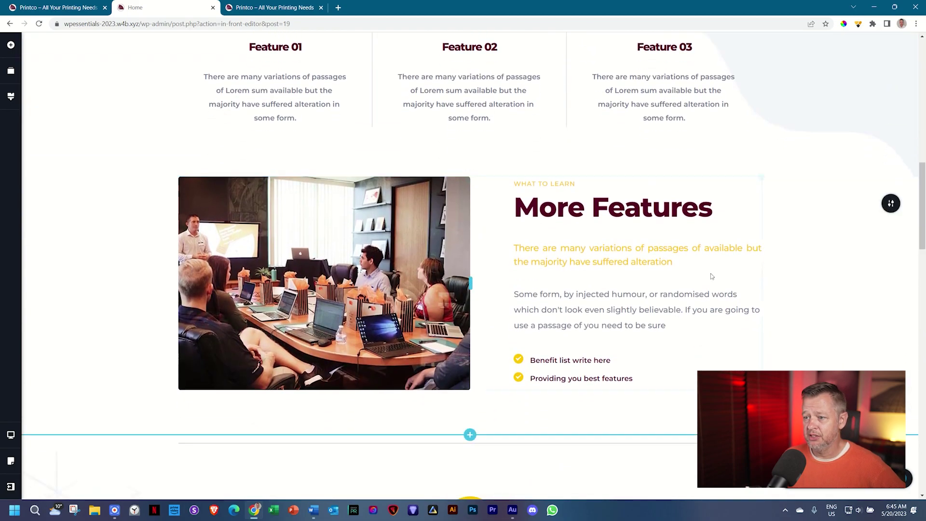
pyautogui.scroll(-10, 830, 299)
pyautogui.scroll(-10, 830, 299)
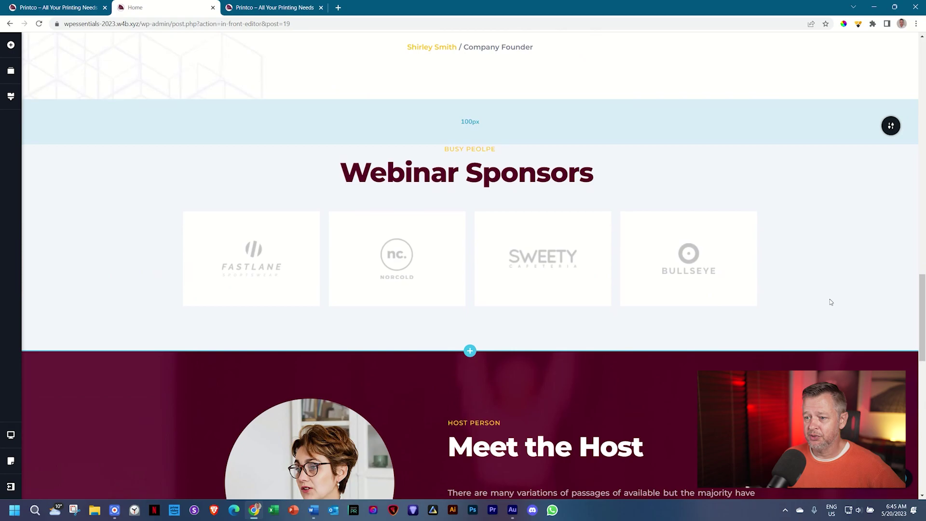
pyautogui.scroll(-5, 831, 302)
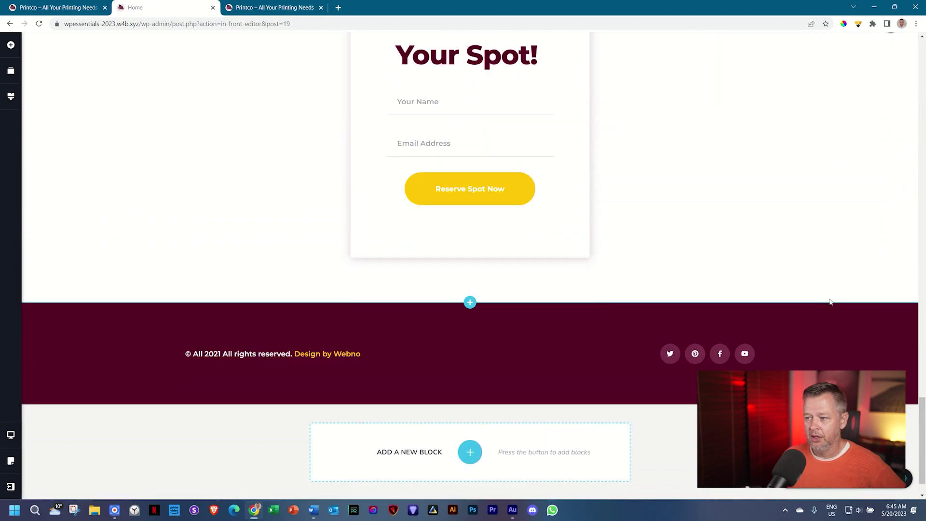
pyautogui.scroll(2, 830, 302)
pyautogui.scroll(15, 830, 302)
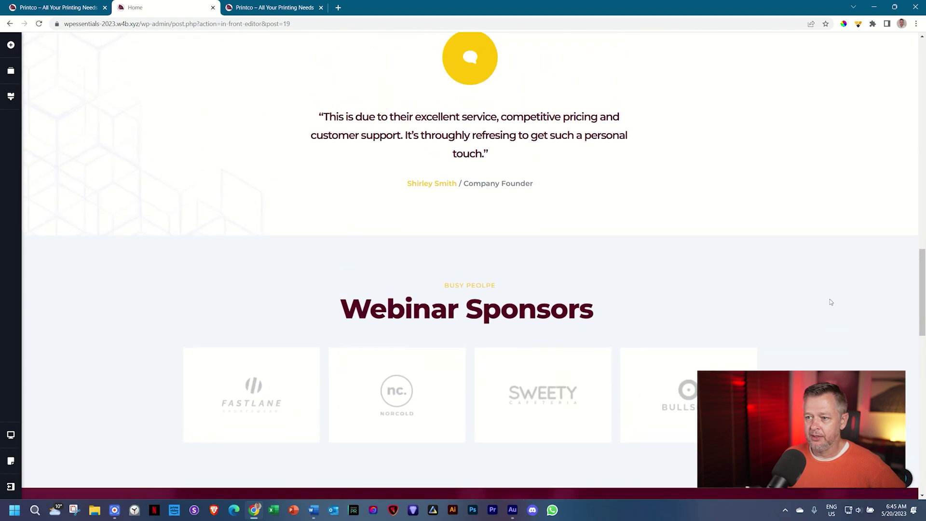
pyautogui.scroll(5, 831, 302)
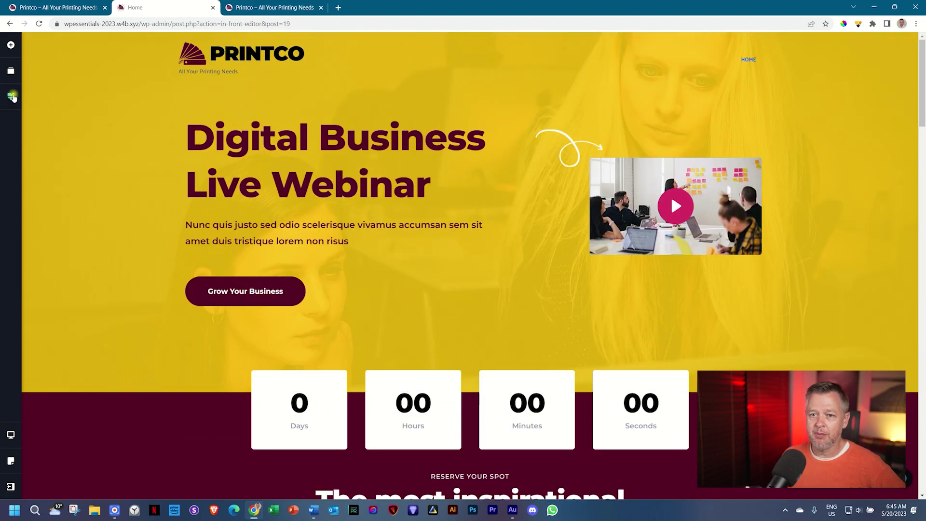
pyautogui.click(11, 97)
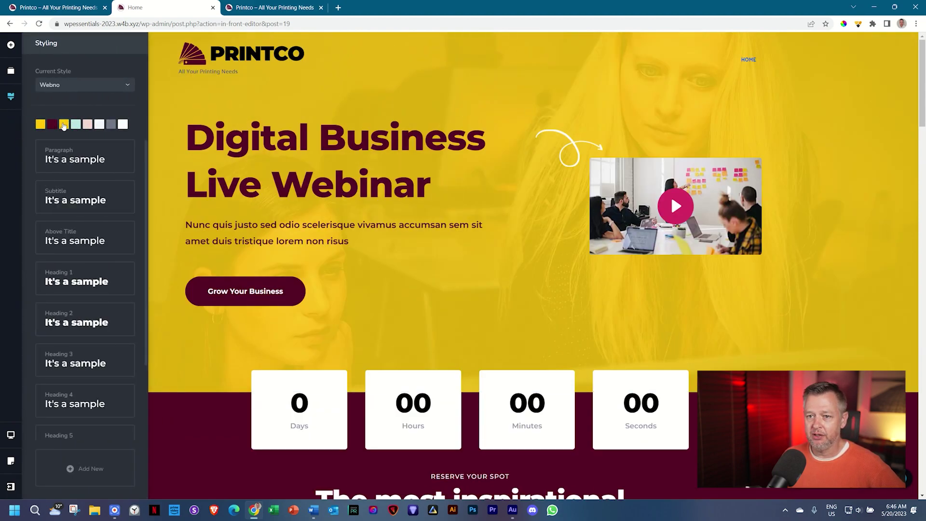
pyautogui.click(827, 269)
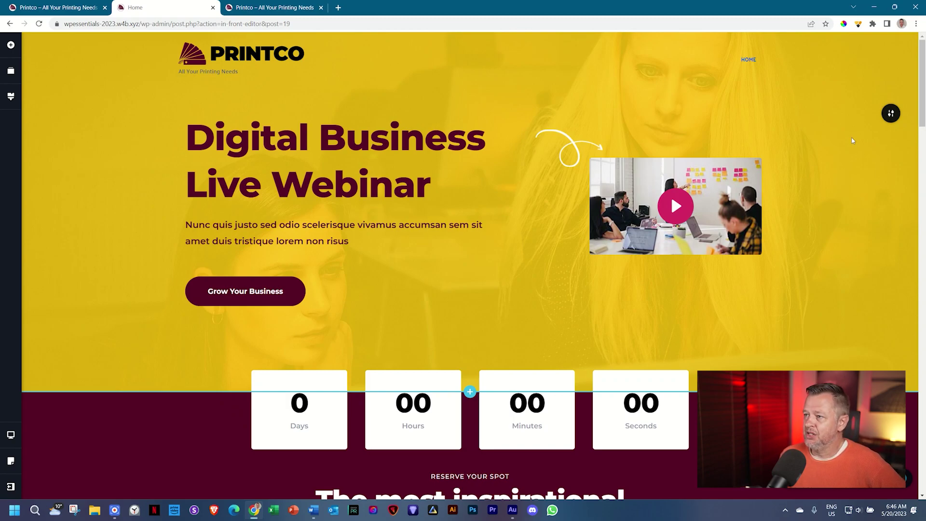
pyautogui.scroll(-10, 870, 184)
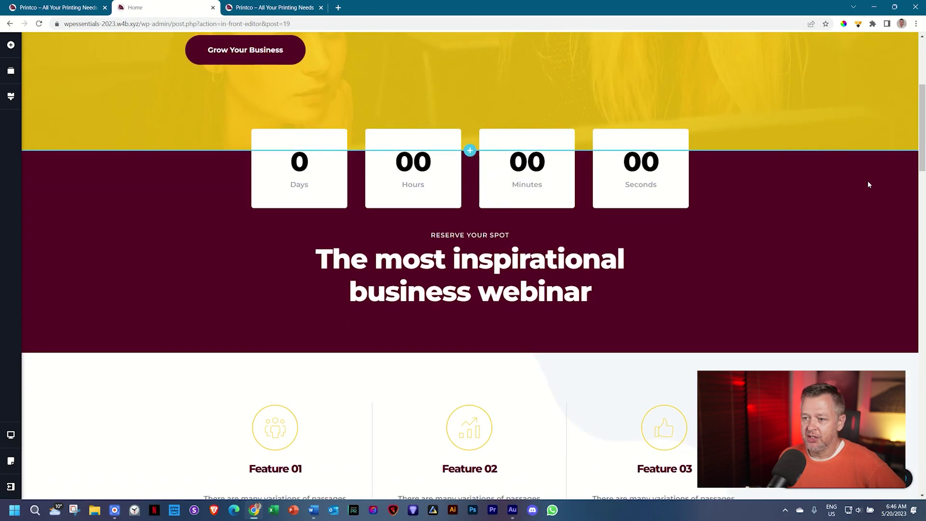
pyautogui.scroll(5, 869, 184)
pyautogui.scroll(5, 868, 184)
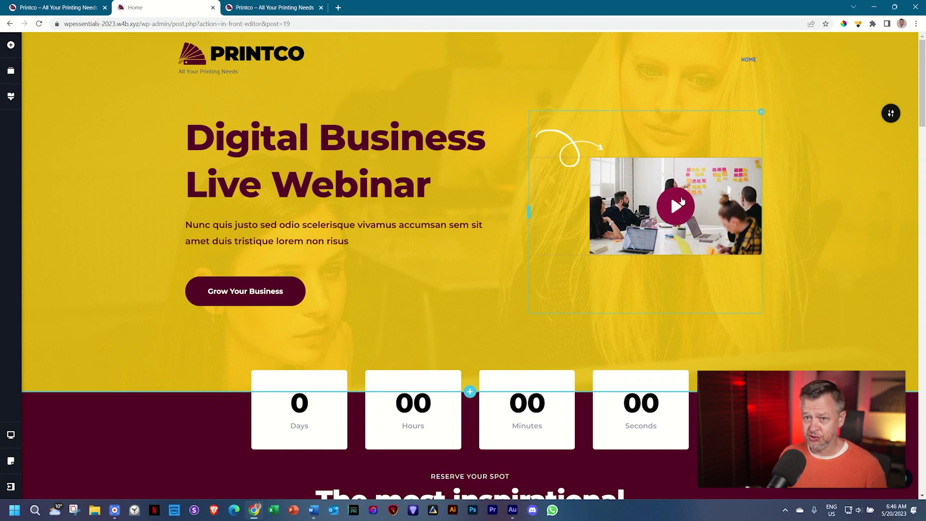
pyautogui.click(11, 98)
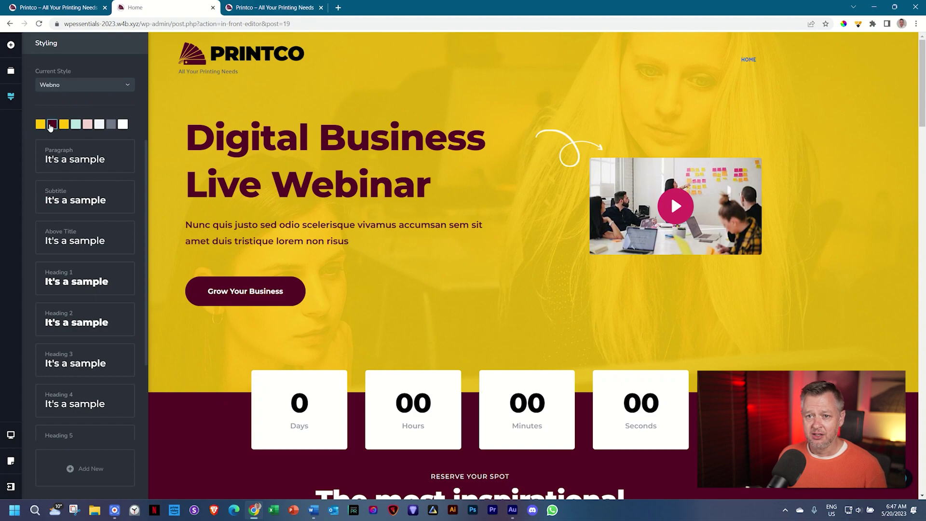
pyautogui.click(51, 125)
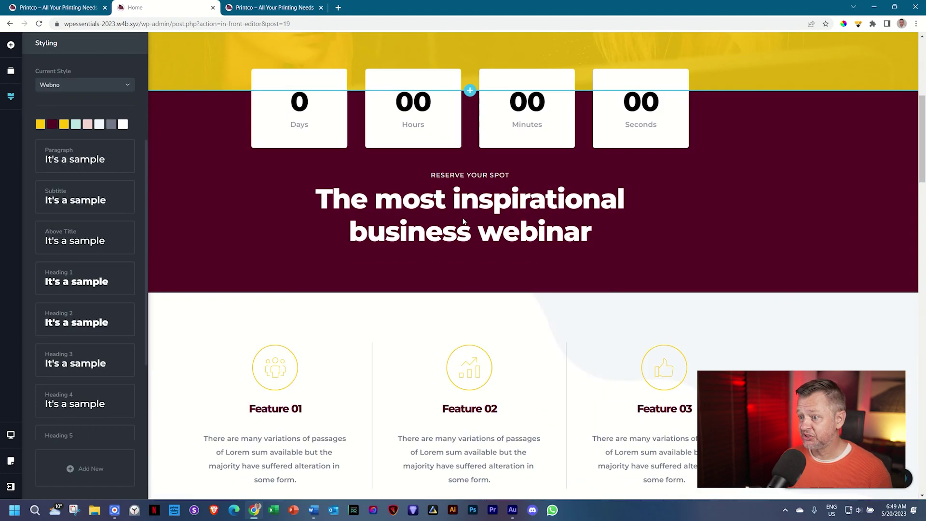
pyautogui.scroll(-5, 464, 220)
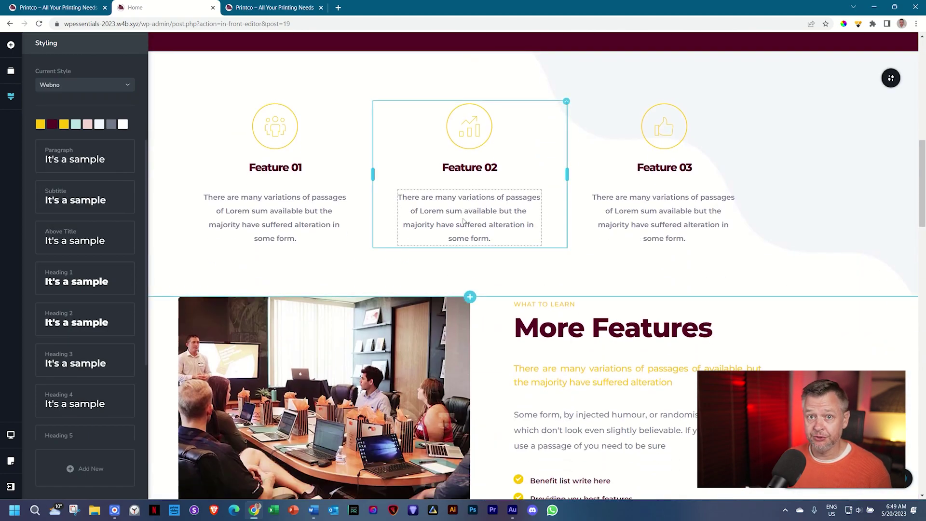
pyautogui.scroll(-15, 464, 221)
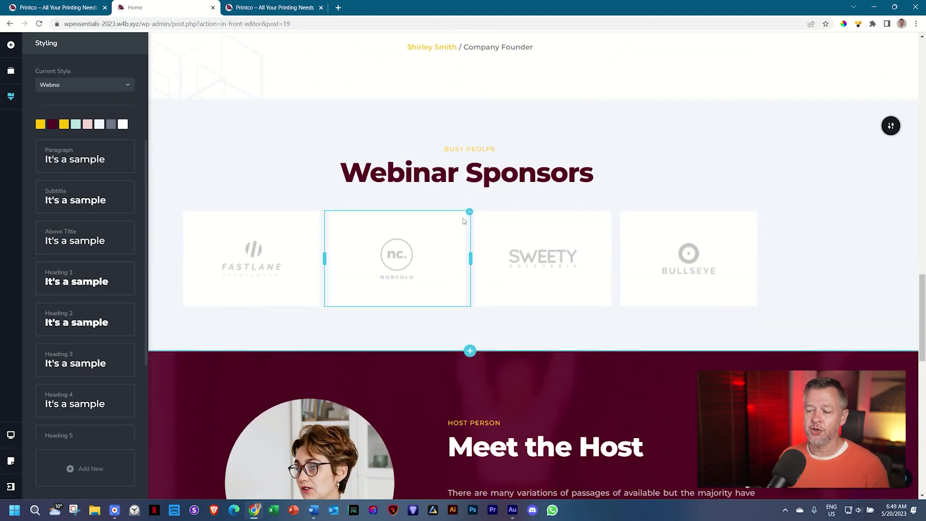
pyautogui.scroll(-10, 463, 221)
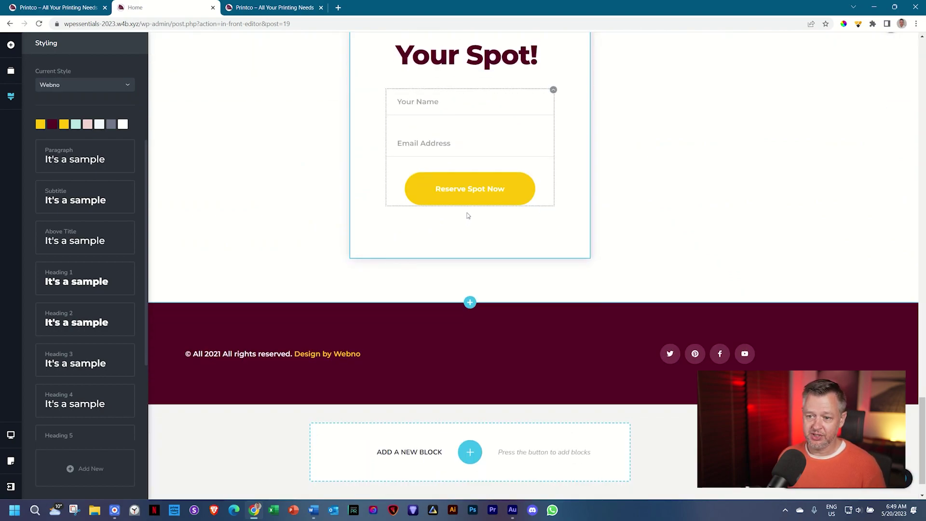
pyautogui.scroll(4, 468, 215)
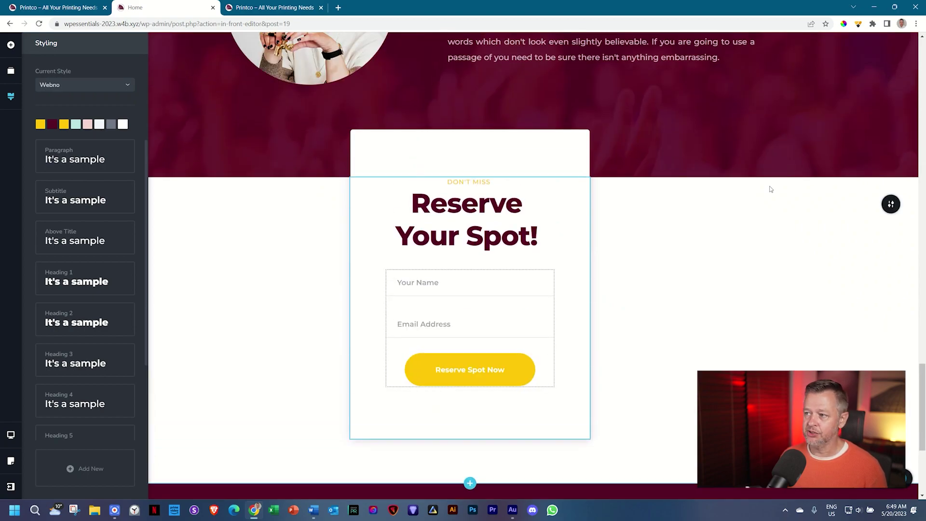
pyautogui.scroll(3, 790, 256)
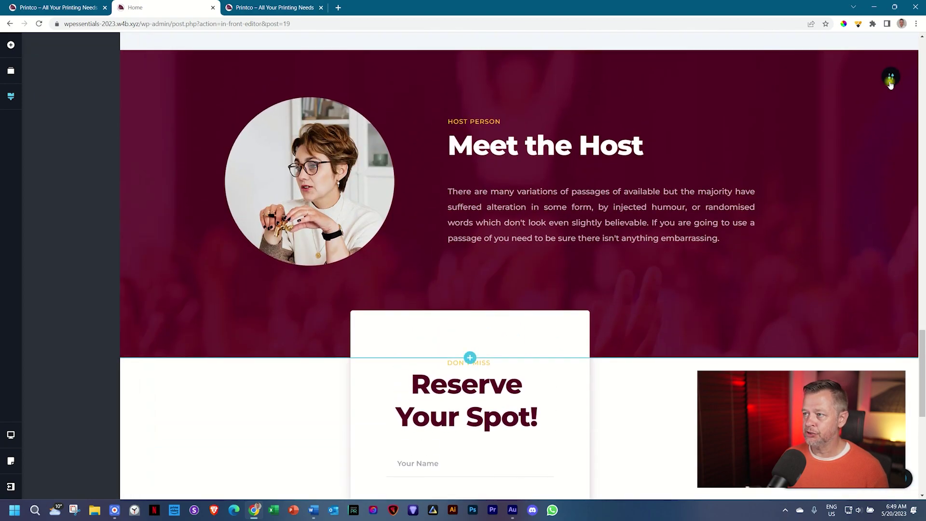
pyautogui.click(808, 80)
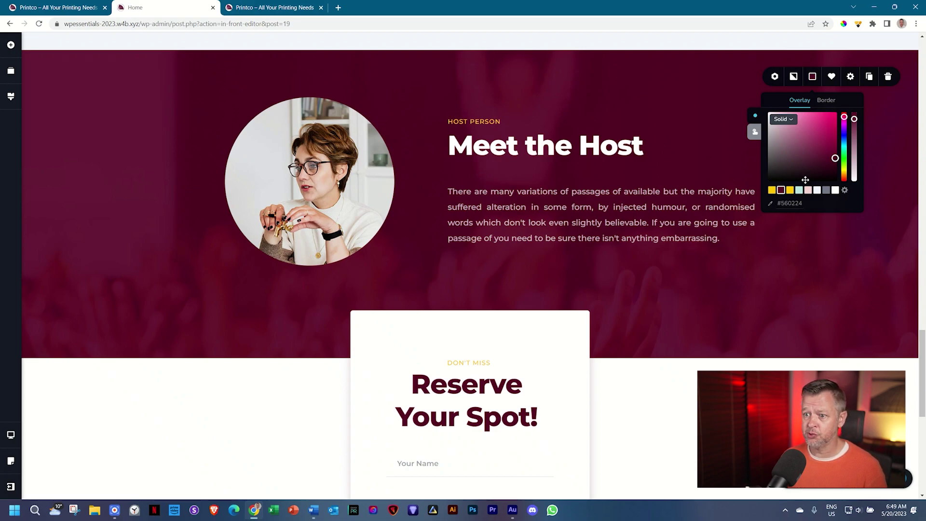
pyautogui.click(818, 332)
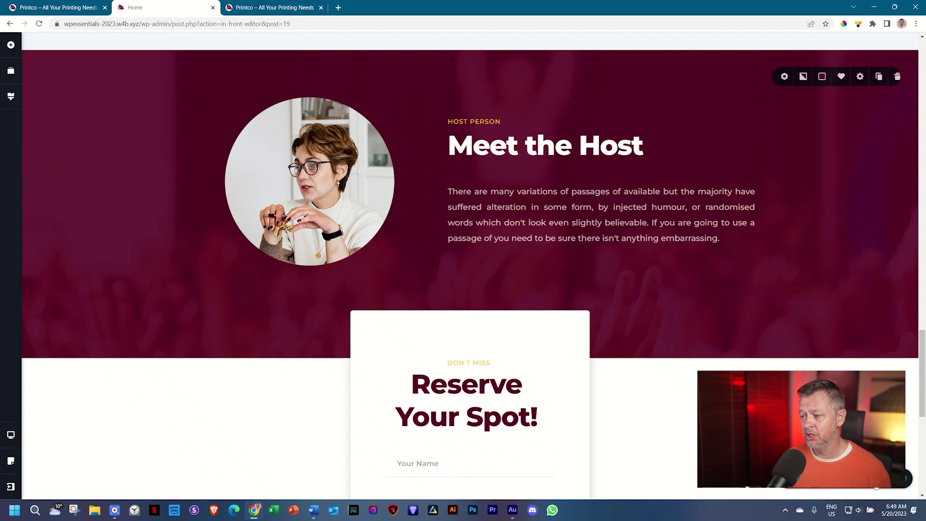